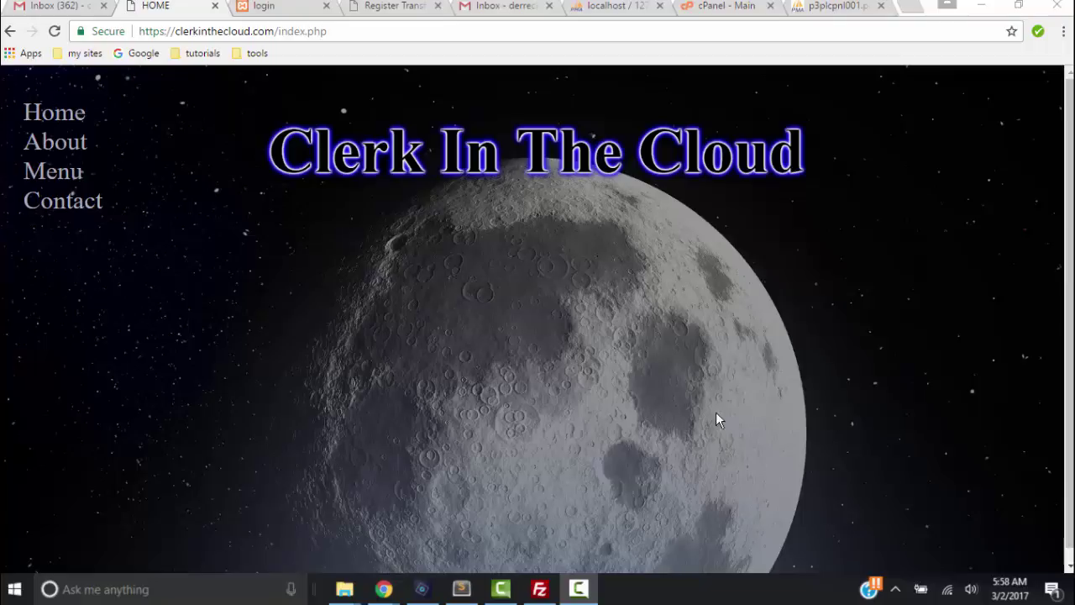
# Open the Clerk In The Cloud project menu to reach the Transform Fiddle login
pyautogui.click(87, 199)
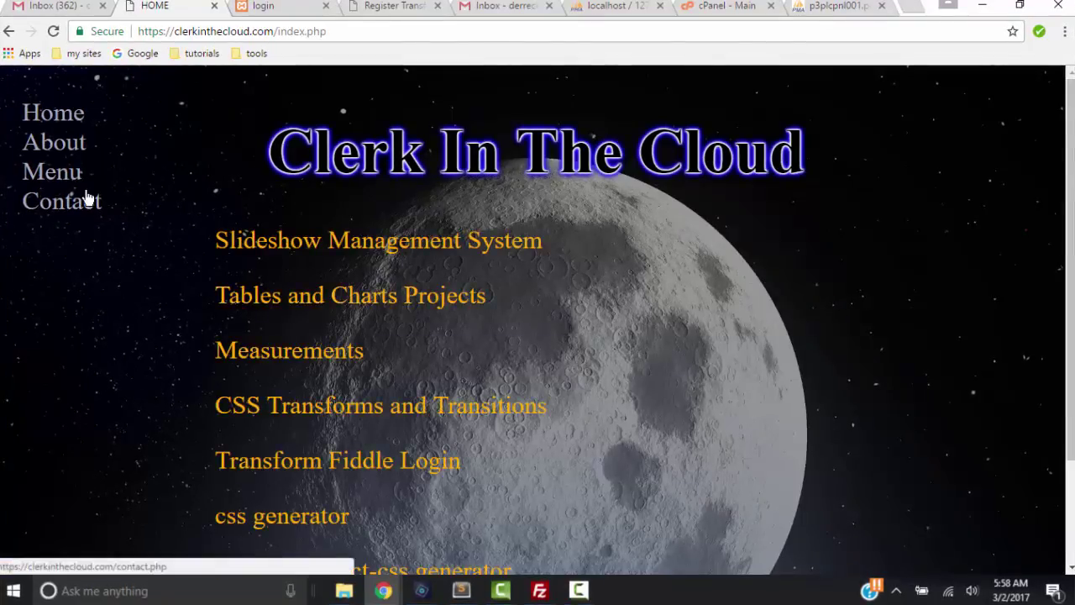
# Go from the Transform Fiddle login page to the Sign Up registration page
pyautogui.click(437, 468)
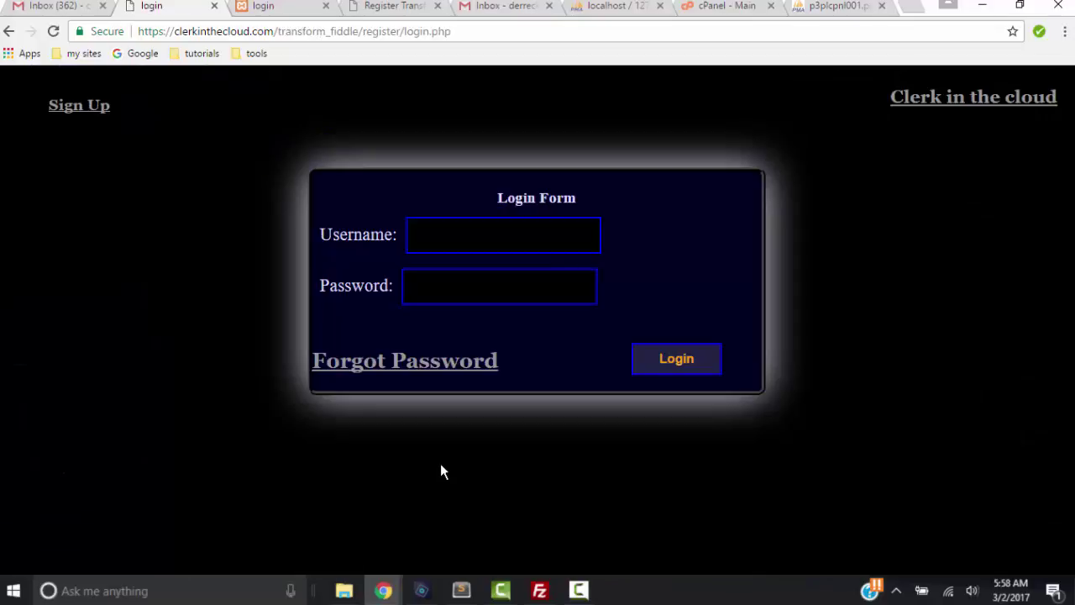
pyautogui.click(502, 235)
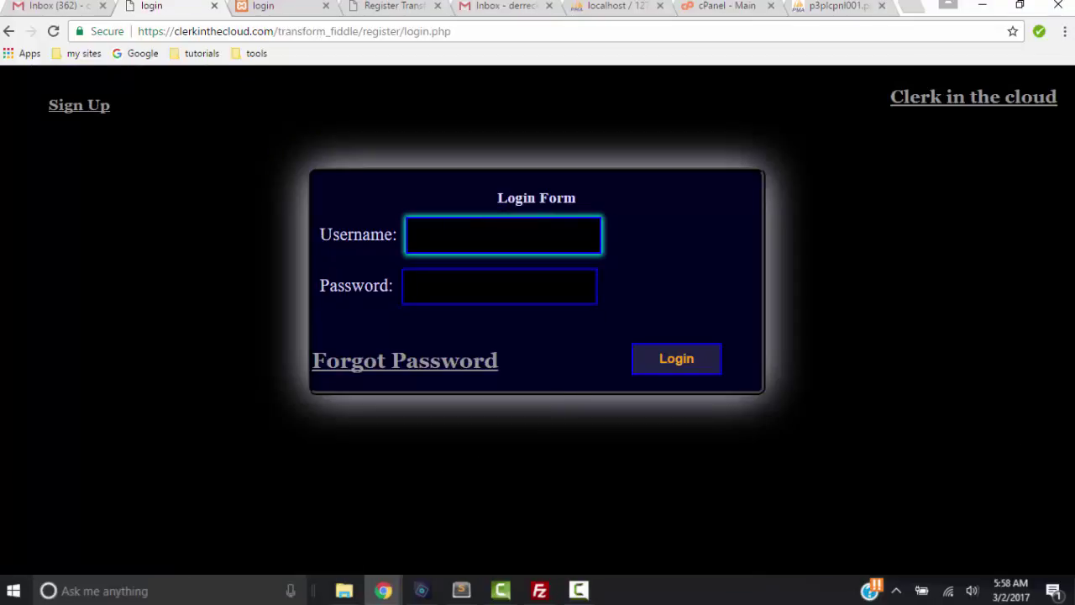
pyautogui.click(289, 137)
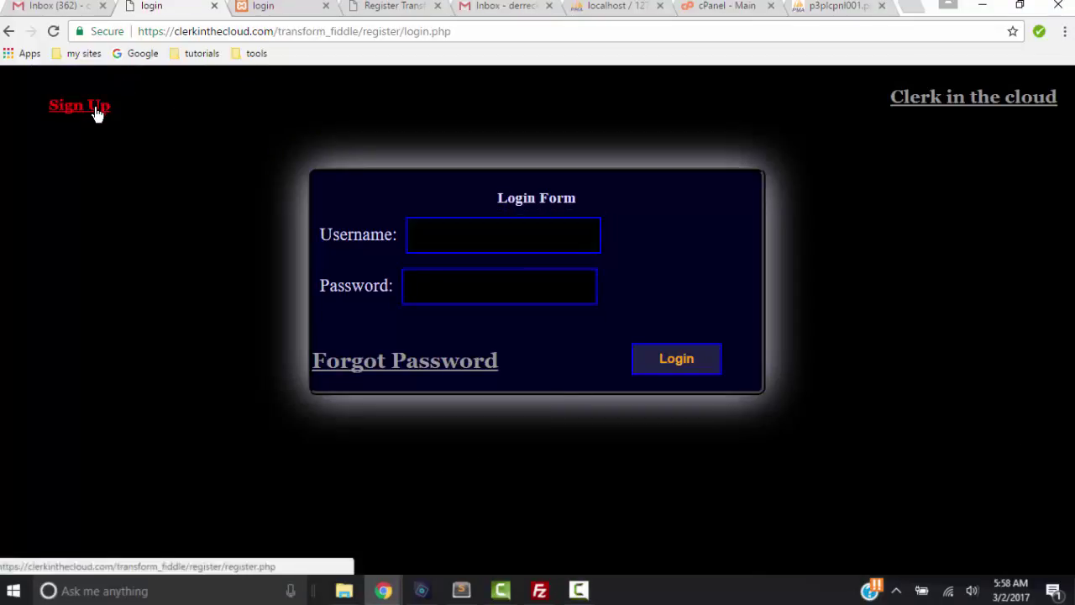
pyautogui.click(96, 113)
# Enter a username, the account email address, a password and its confirmation
pyautogui.click(320, 175)
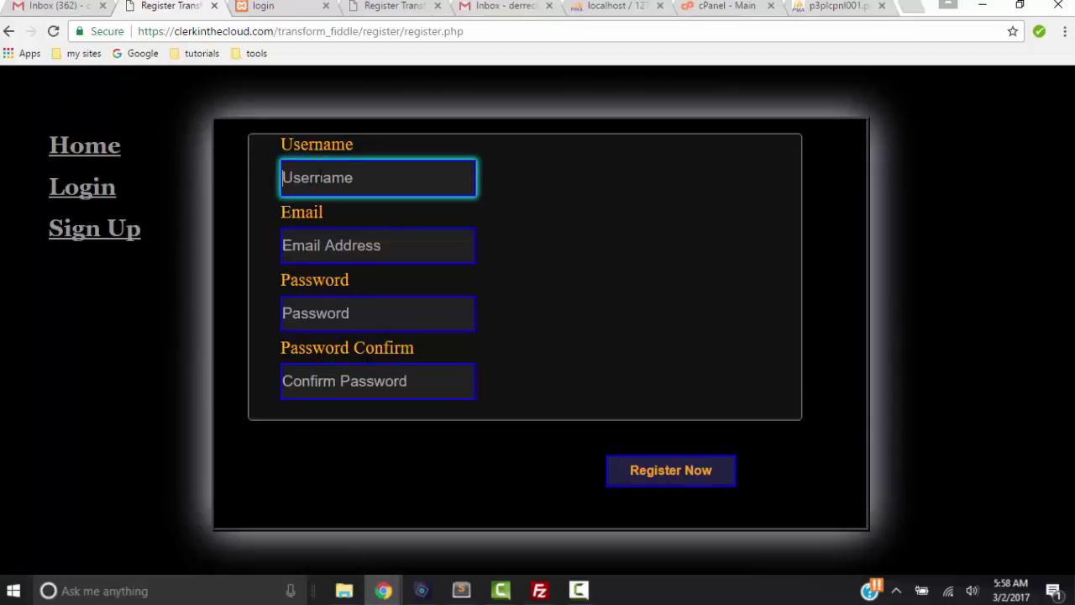
pyautogui.write('eddy')
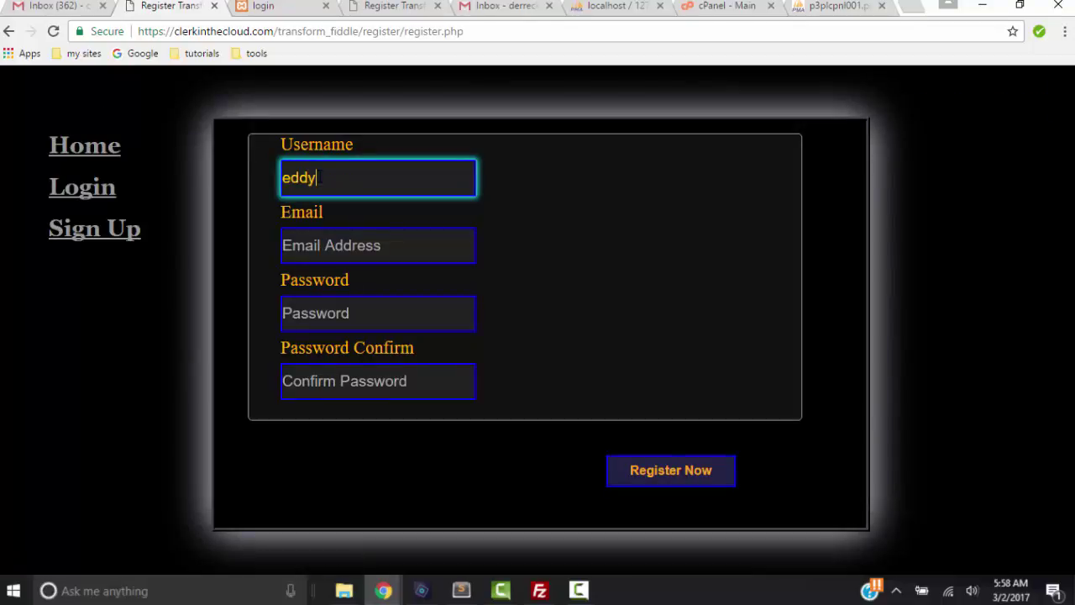
pyautogui.press('Tab')
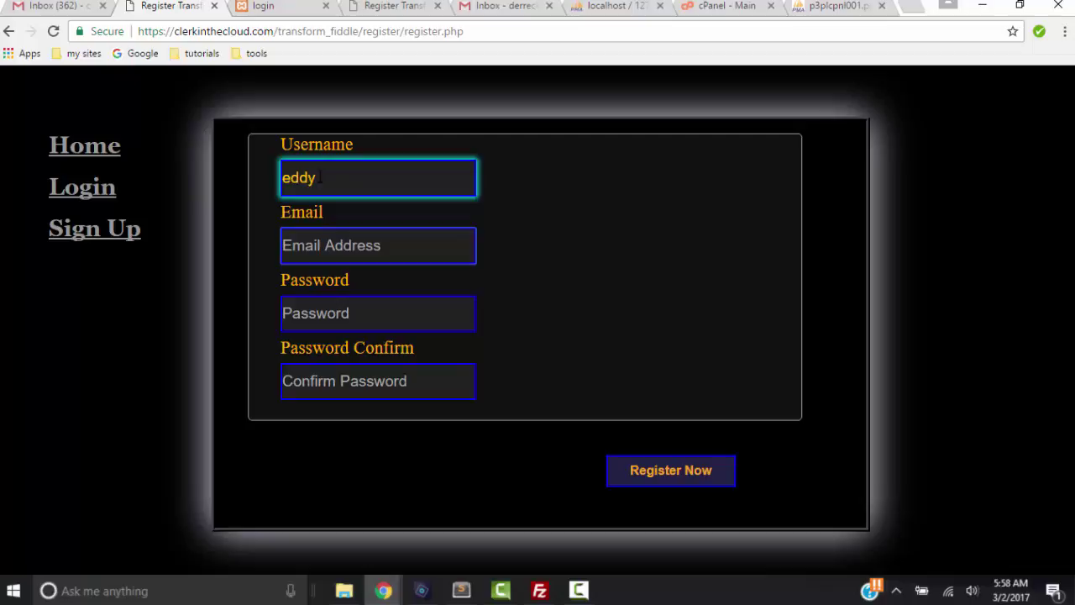
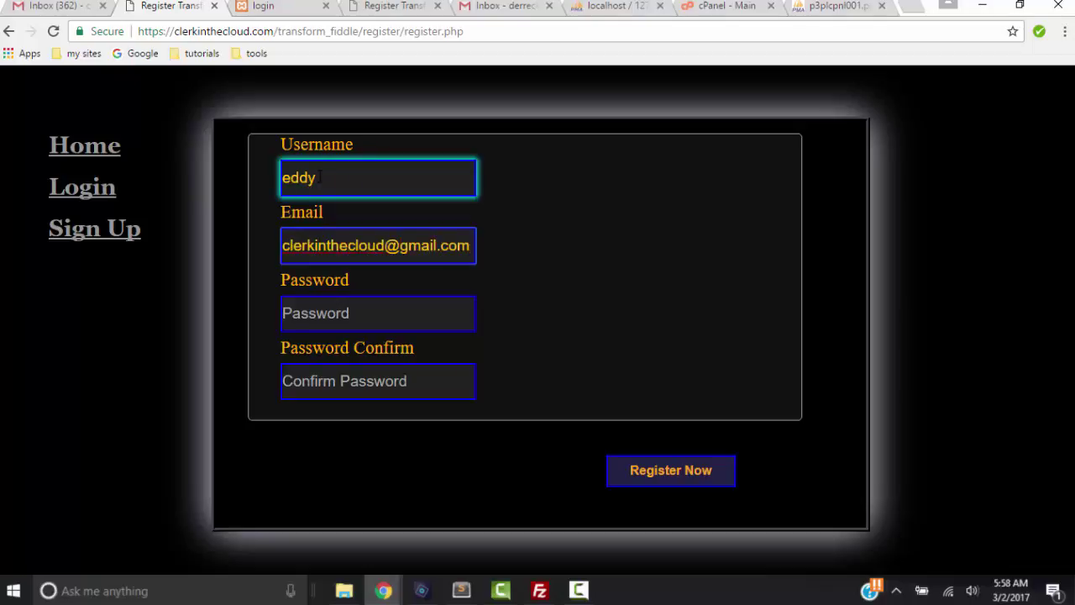
pyautogui.click(357, 312)
pyautogui.write('•••••••')
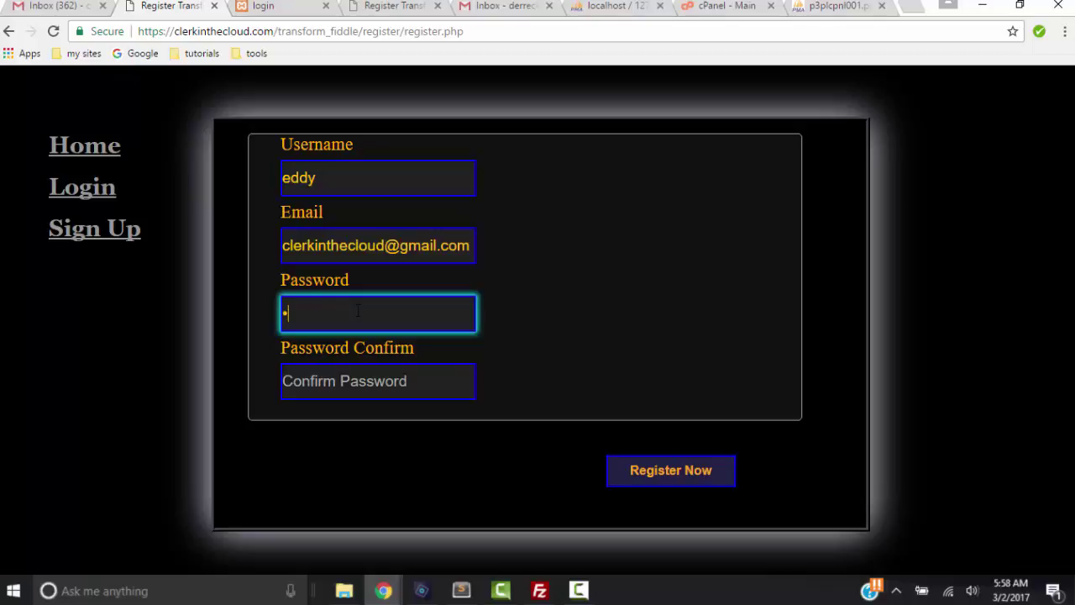
pyautogui.write('••••')
pyautogui.press('Tab')
pyautogui.write('••••••••••')
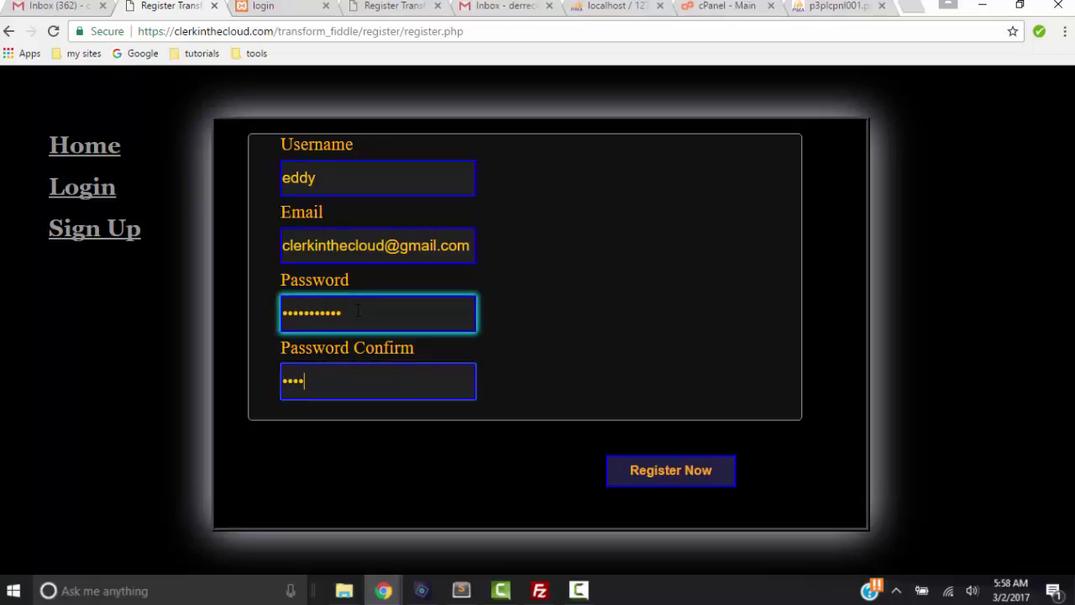
pyautogui.write('•')
# Submit the registration and open the Activate Account email in Gmail
pyautogui.click(703, 477)
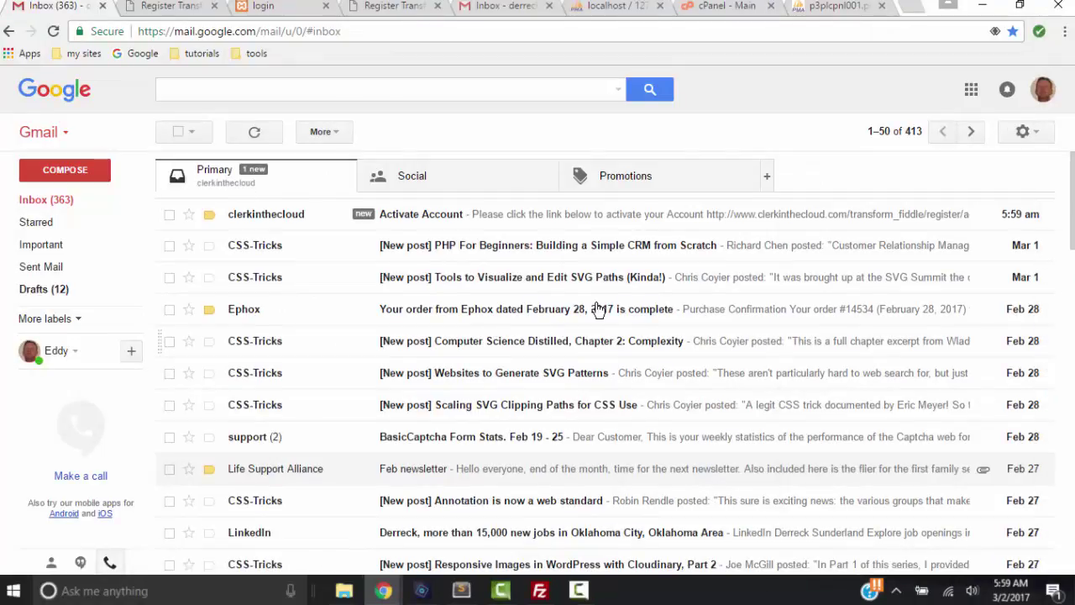
pyautogui.click(397, 216)
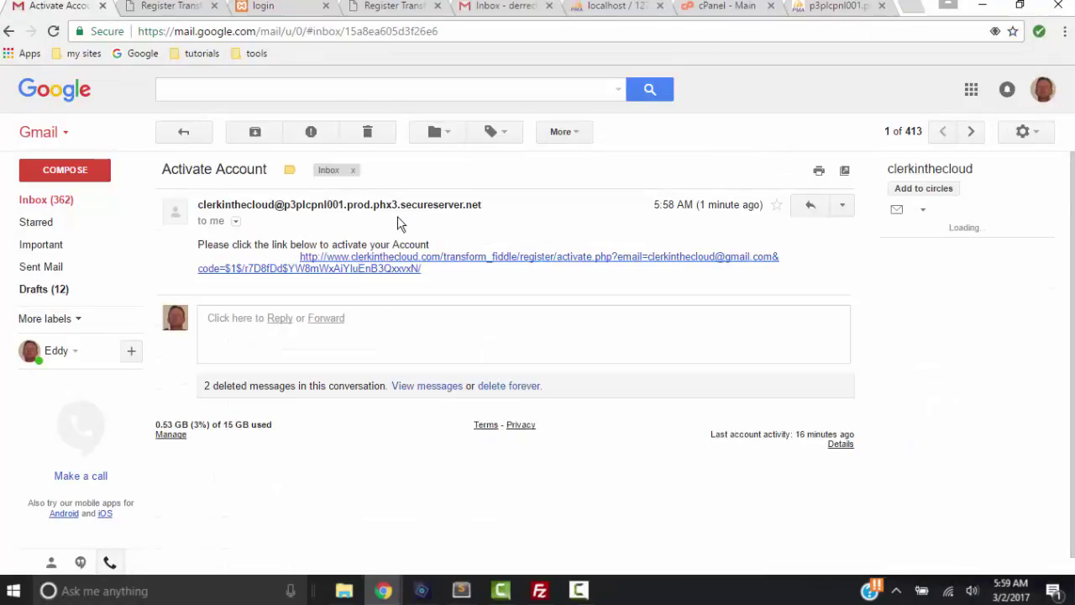
# Activate the account, log in with the new credentials, and run the translateX(100%) transition
pyautogui.click(418, 265)
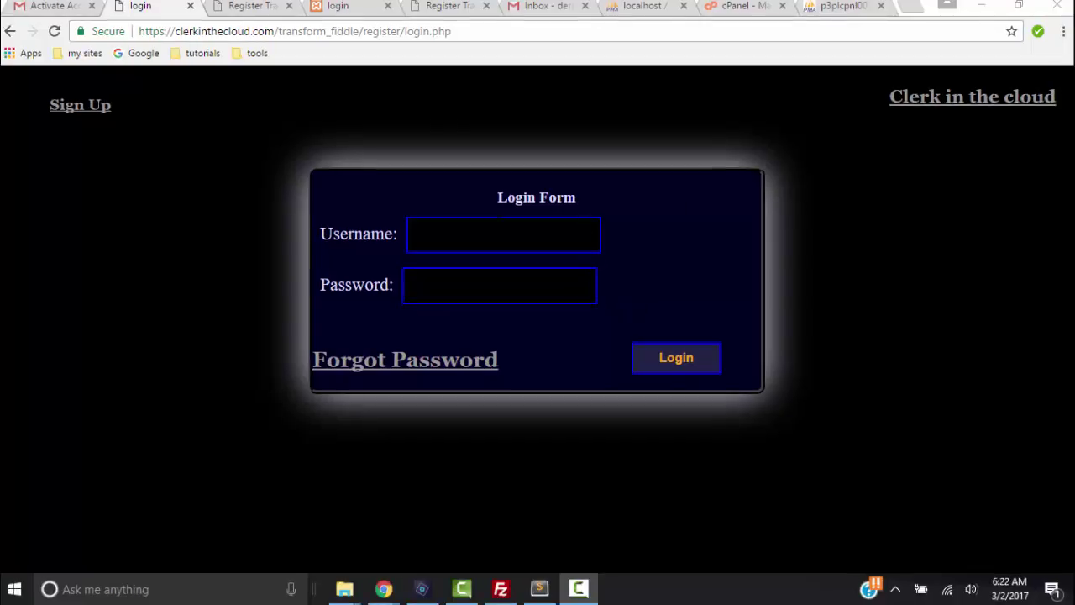
pyautogui.click(503, 234)
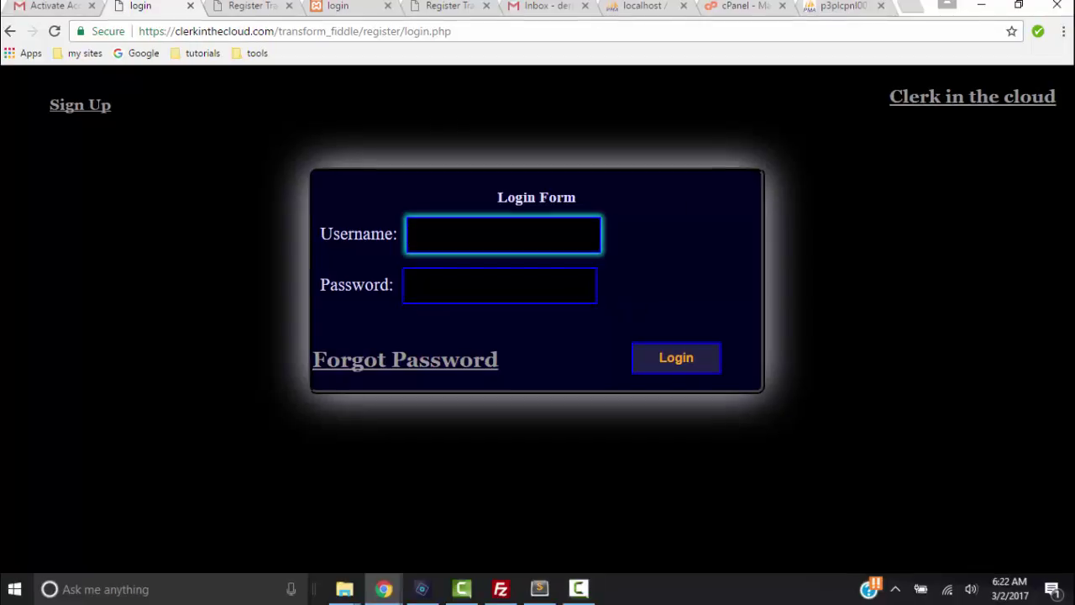
pyautogui.write('eddy')
pyautogui.press('Tab')
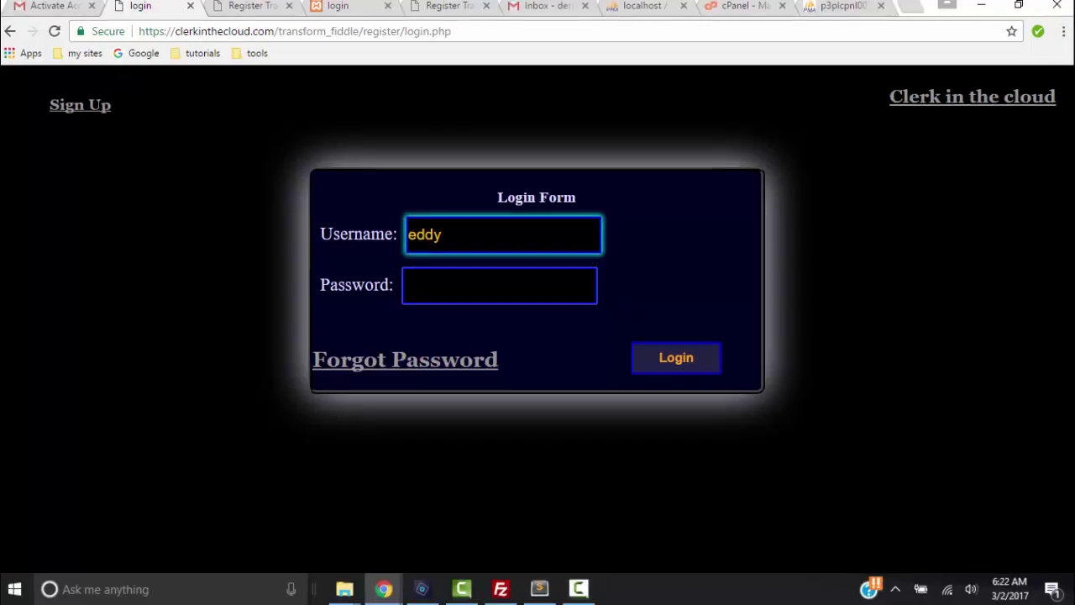
pyautogui.write('*********')
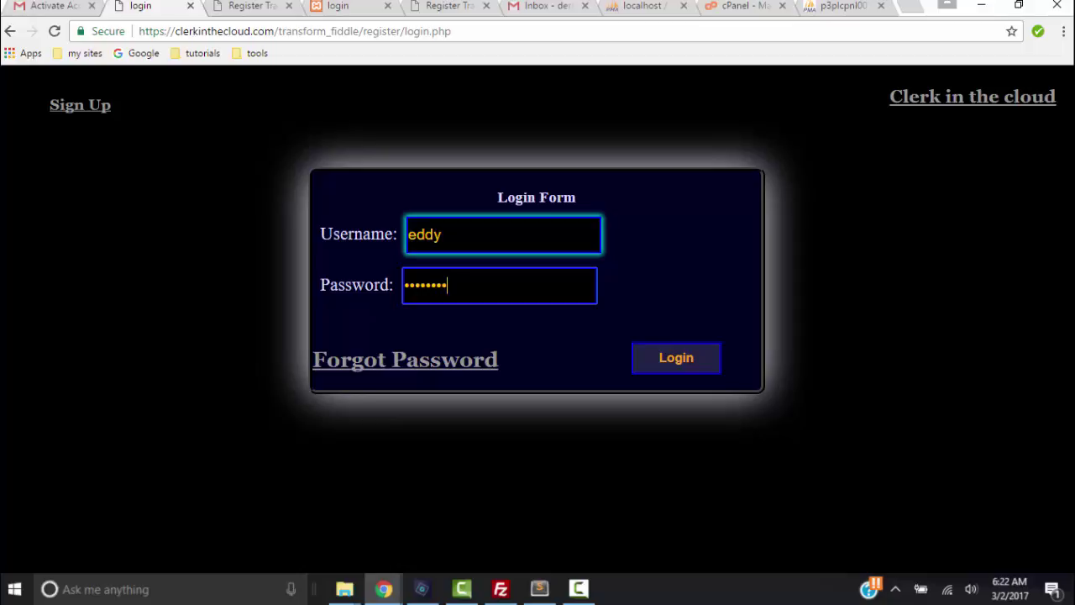
pyautogui.write('**')
pyautogui.press('Return')
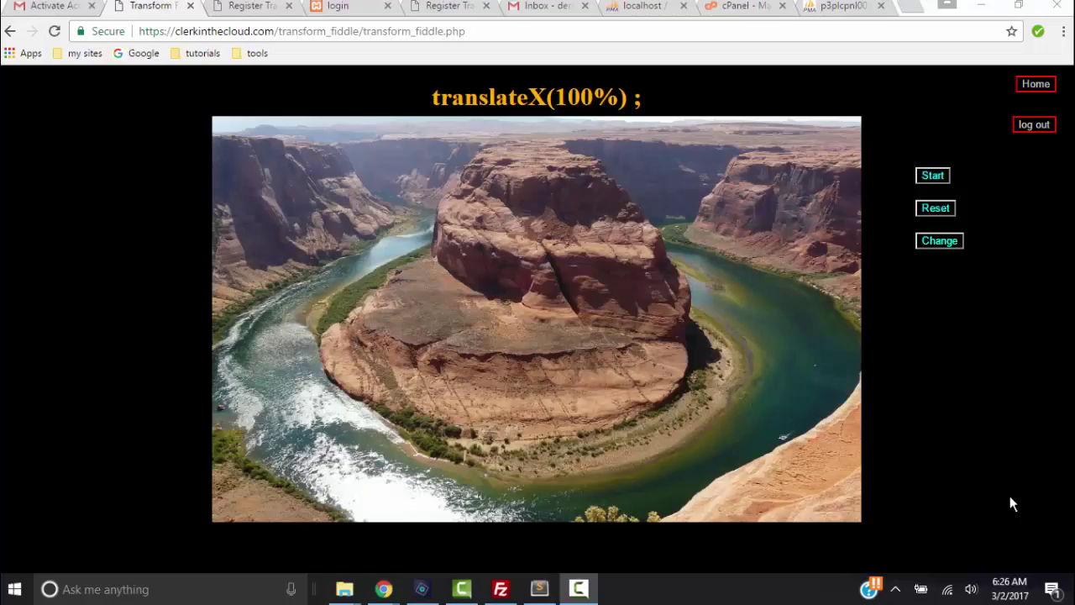
pyautogui.click(933, 175)
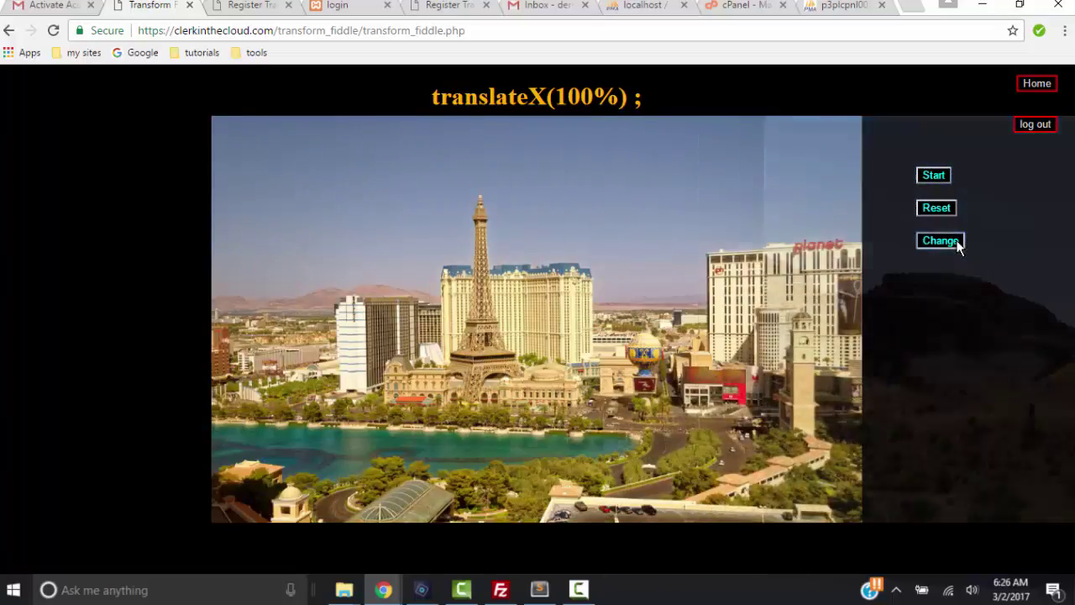
# Append rotate(90deg) after translateX(100%), save the property, and run the transition
pyautogui.click(955, 241)
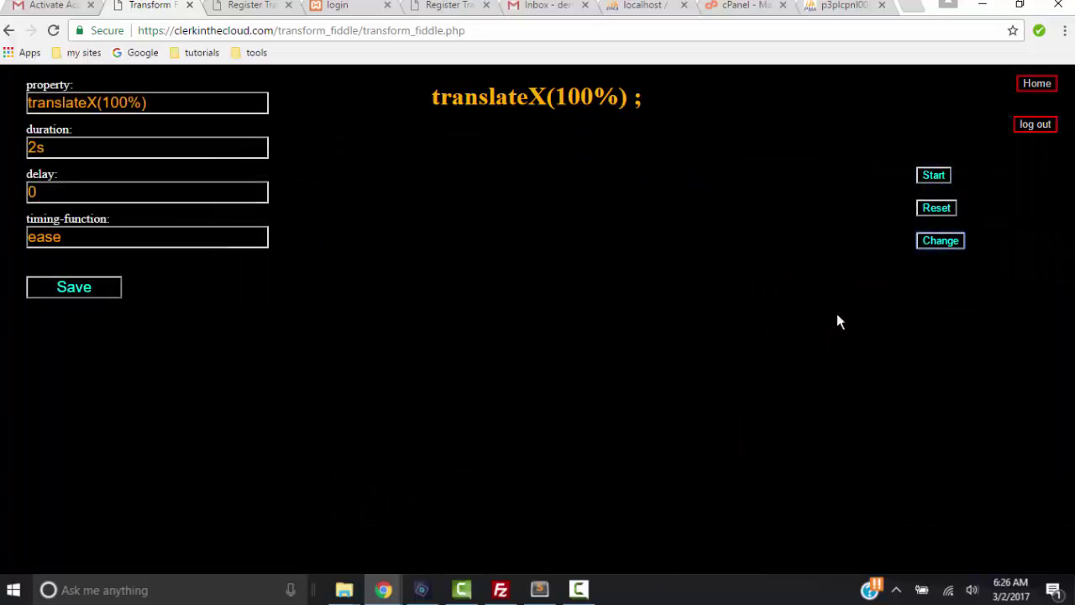
pyautogui.click(151, 102)
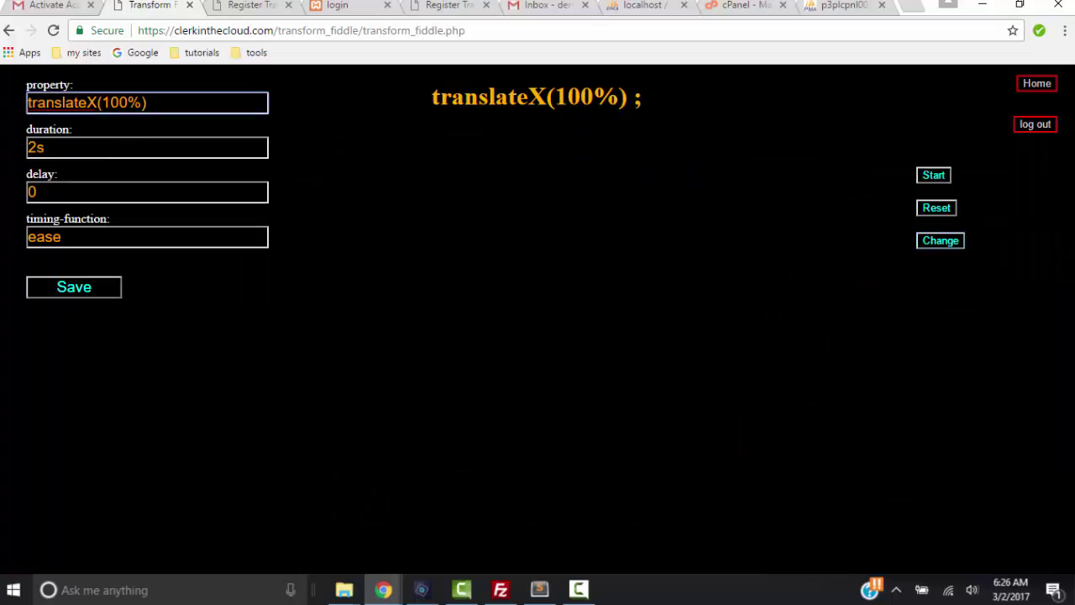
pyautogui.write('rot')
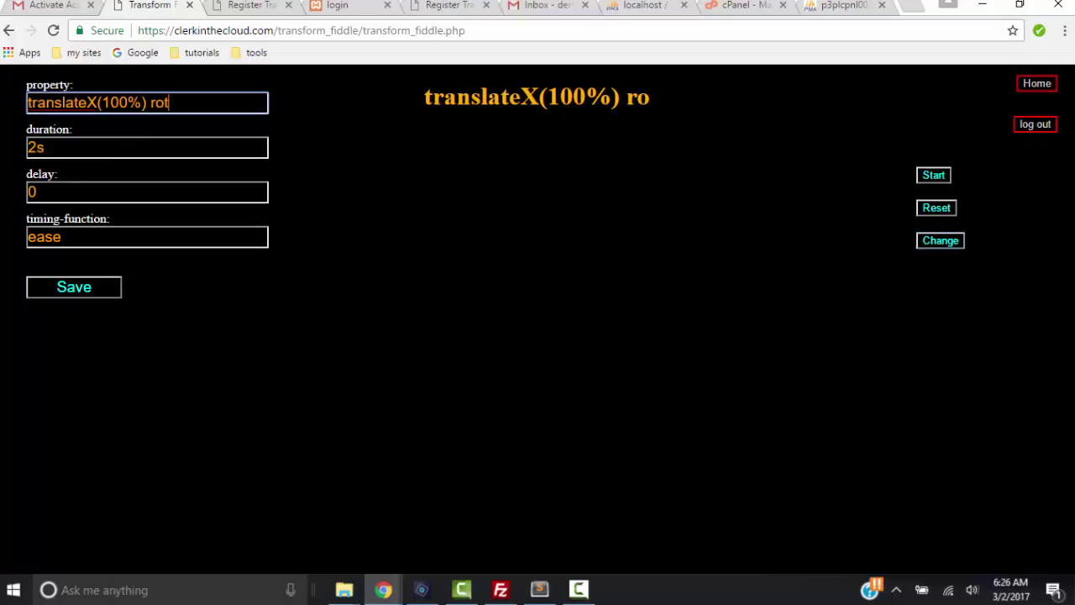
pyautogui.write('ate')
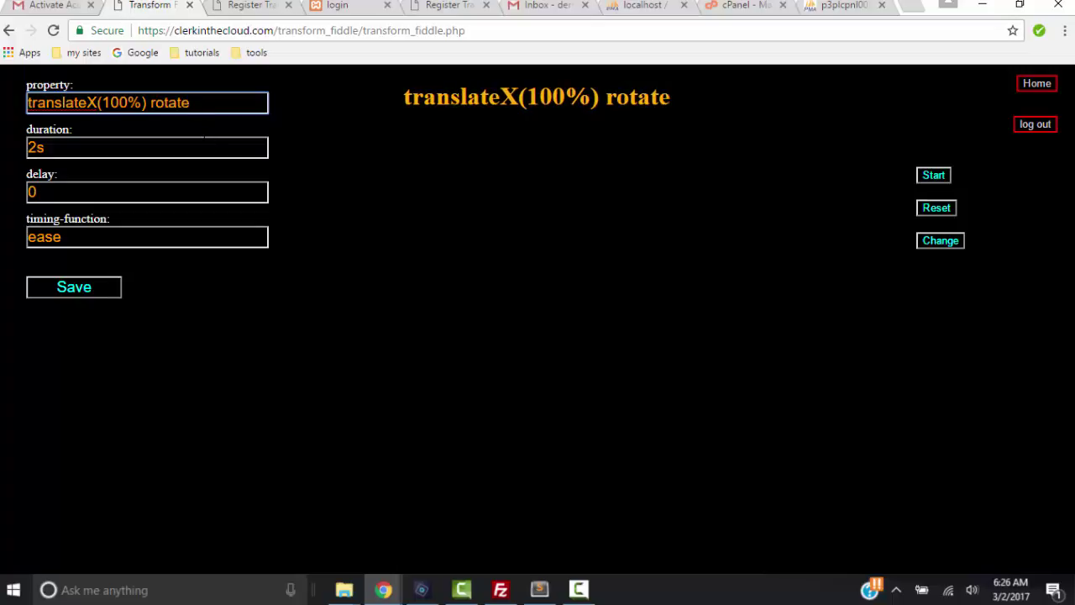
pyautogui.write('(90')
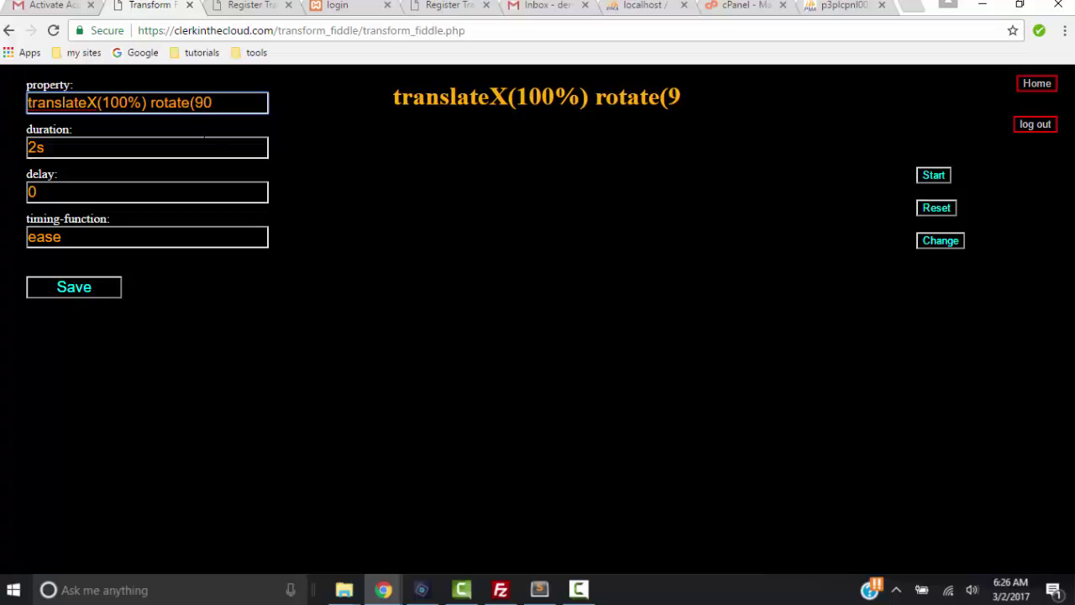
pyautogui.write('deg)')
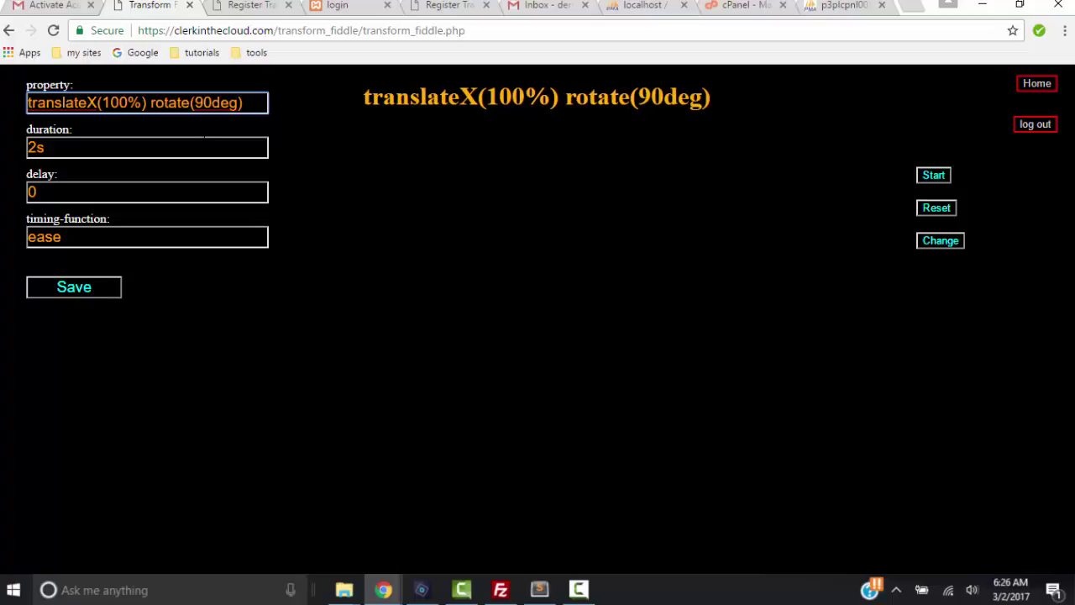
pyautogui.click(61, 289)
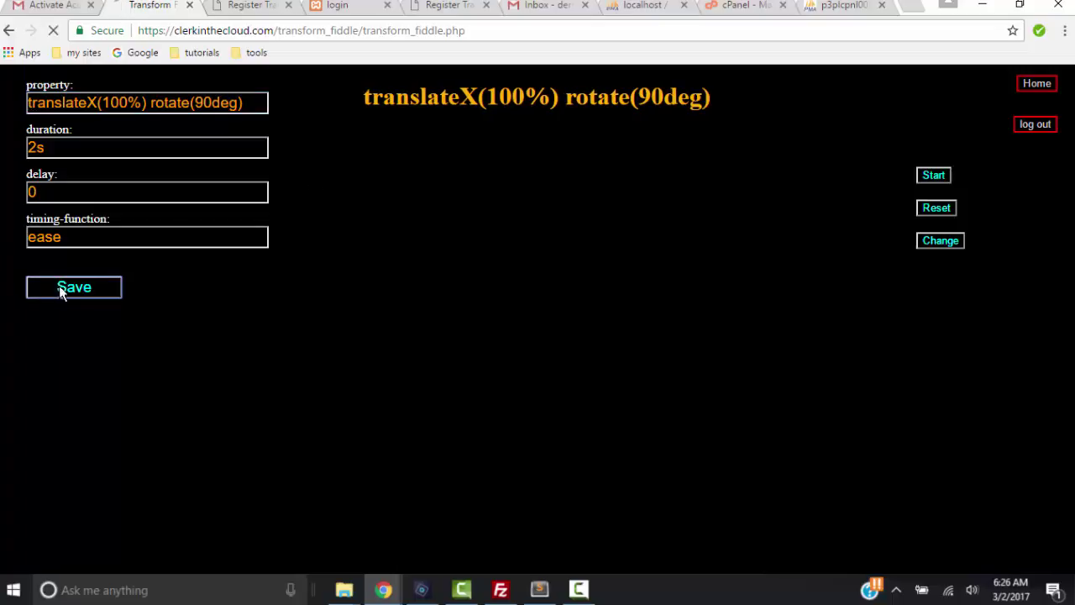
pyautogui.click(933, 177)
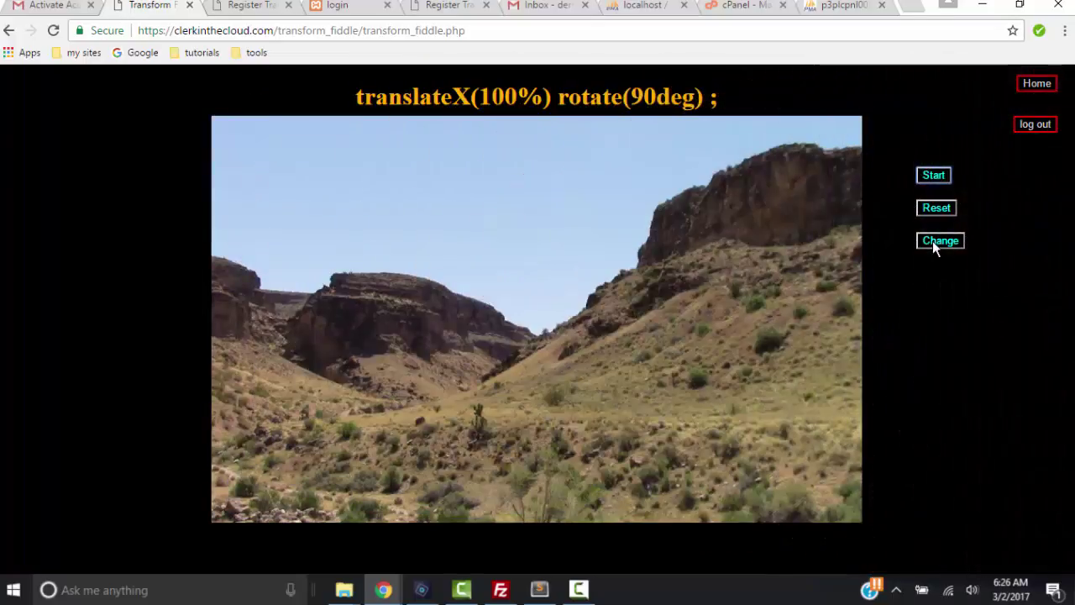
# Replace the transform property with skew(180deg), save it, and play the transition
pyautogui.click(932, 241)
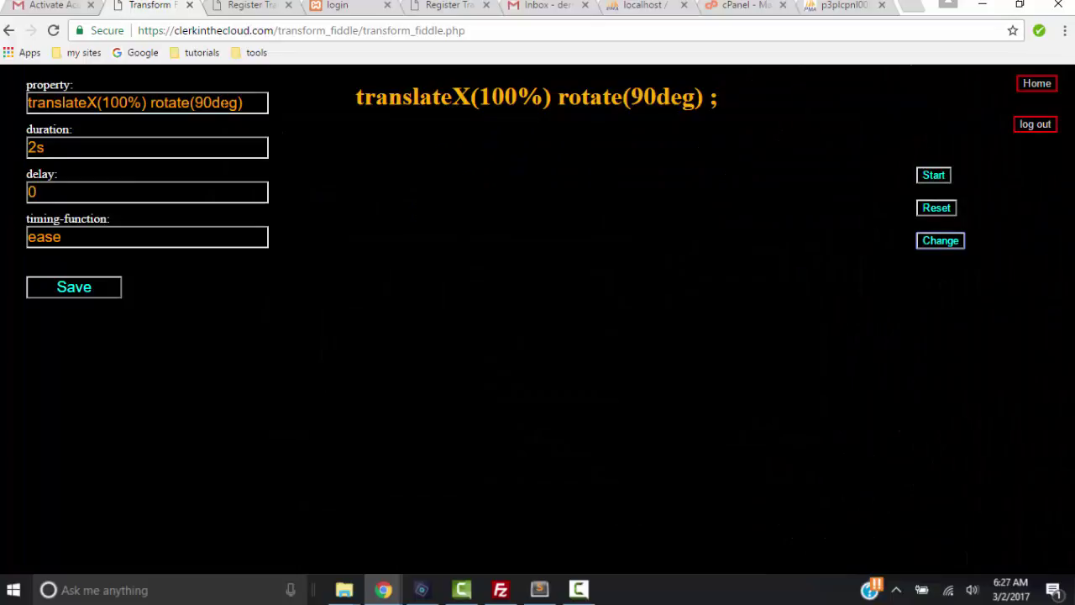
pyautogui.press('Tab')
pyautogui.write('sk')
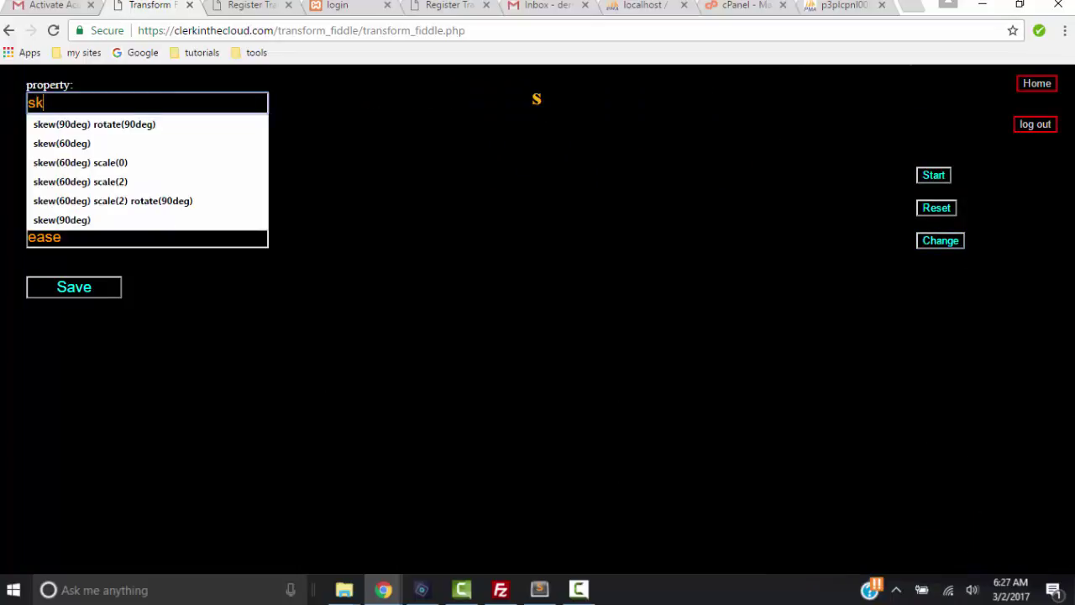
pyautogui.write('ew(180deg')
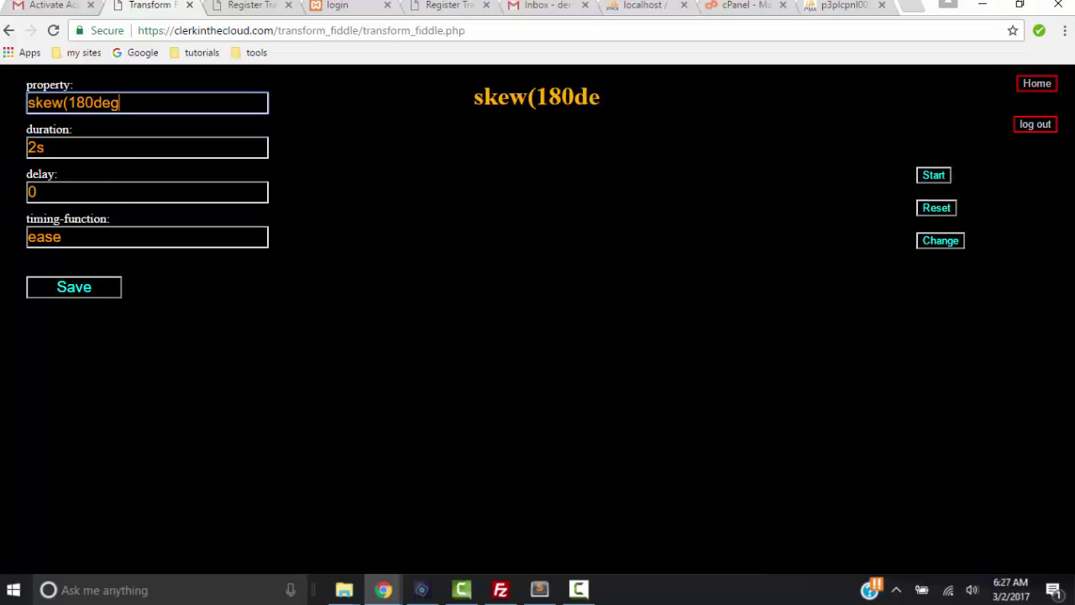
pyautogui.write(')')
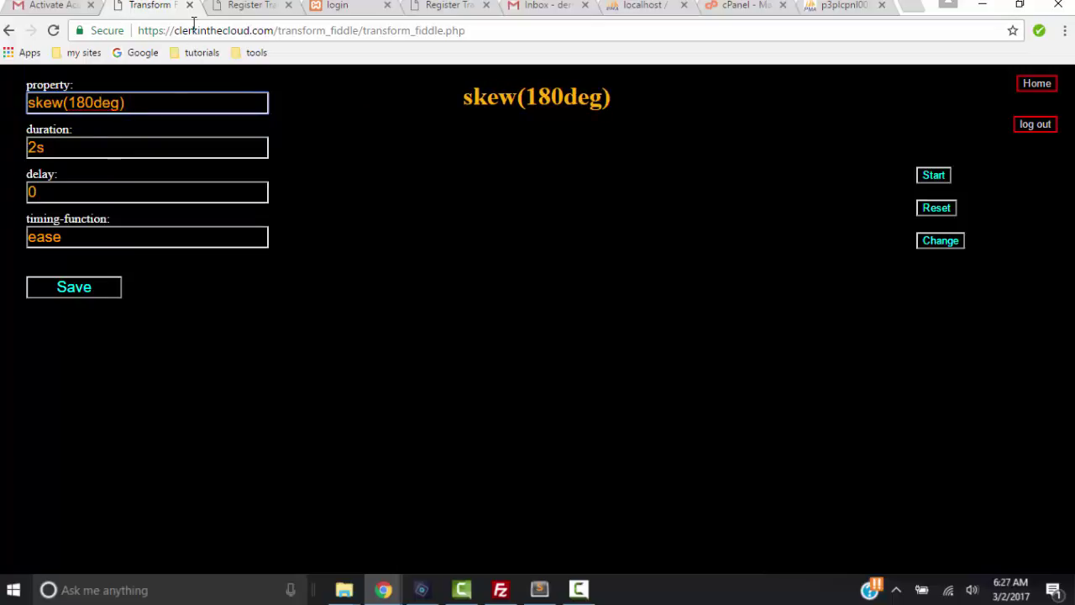
pyautogui.click(73, 291)
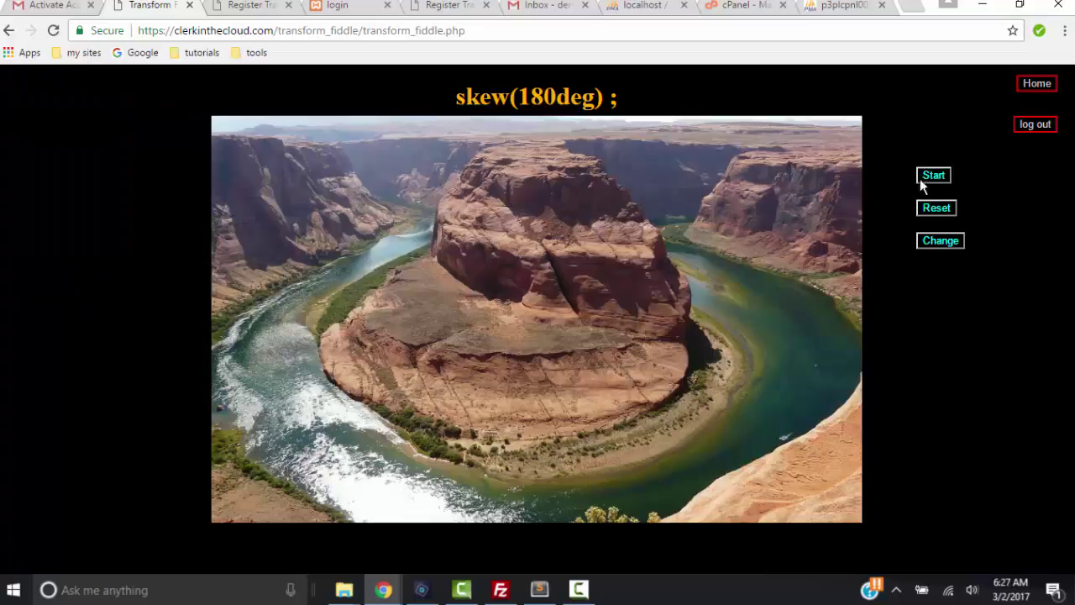
pyautogui.click(929, 178)
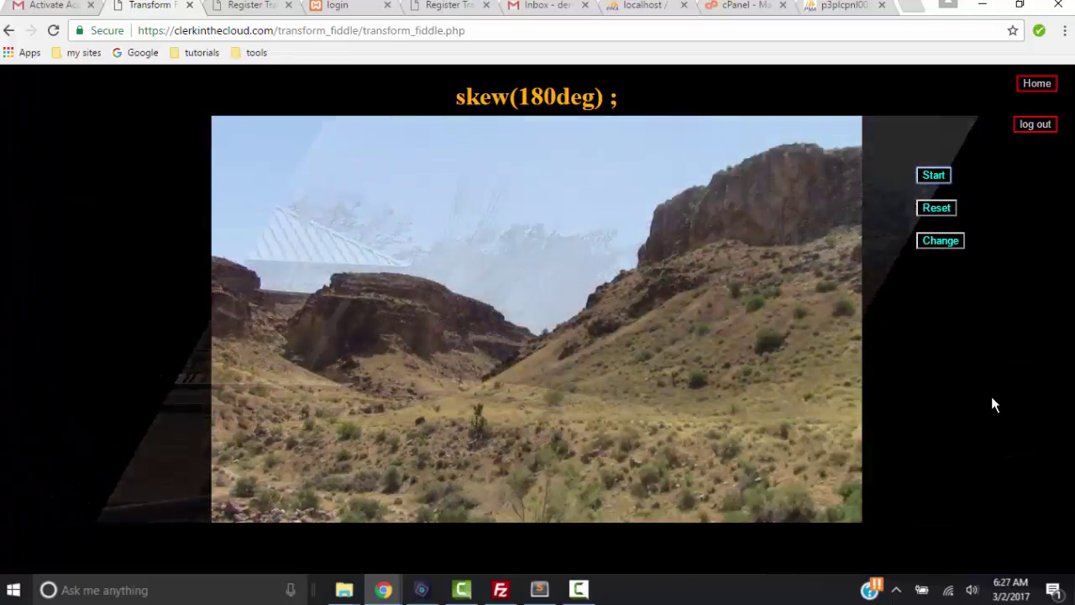
# Change the timing function from ease to ease-in-out, save, and replay the transition
pyautogui.click(927, 241)
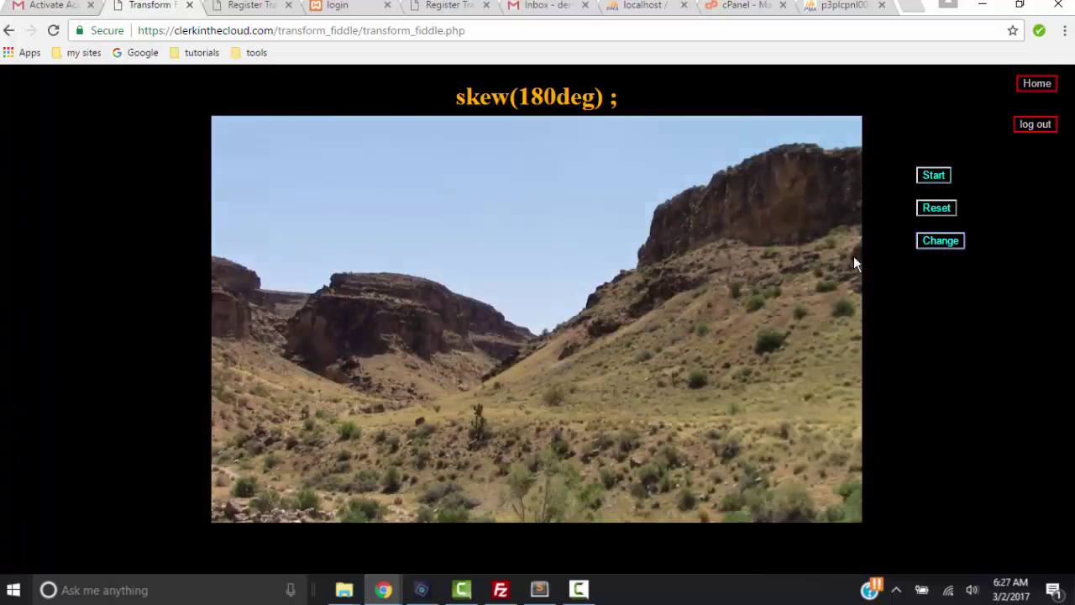
pyautogui.click(92, 238)
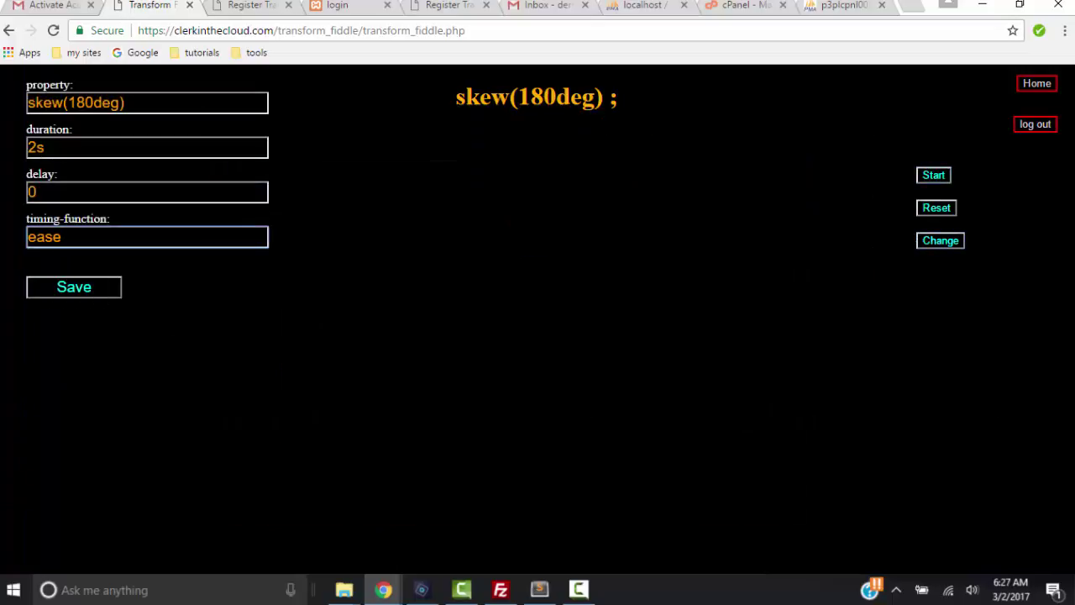
pyautogui.write('-n')
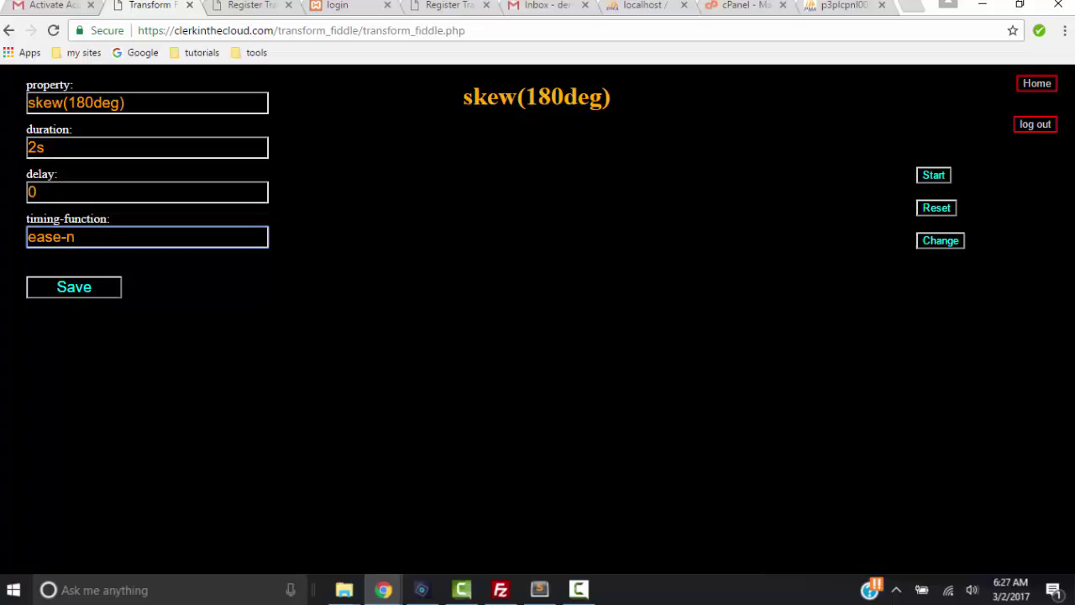
pyautogui.press('BackSpace')
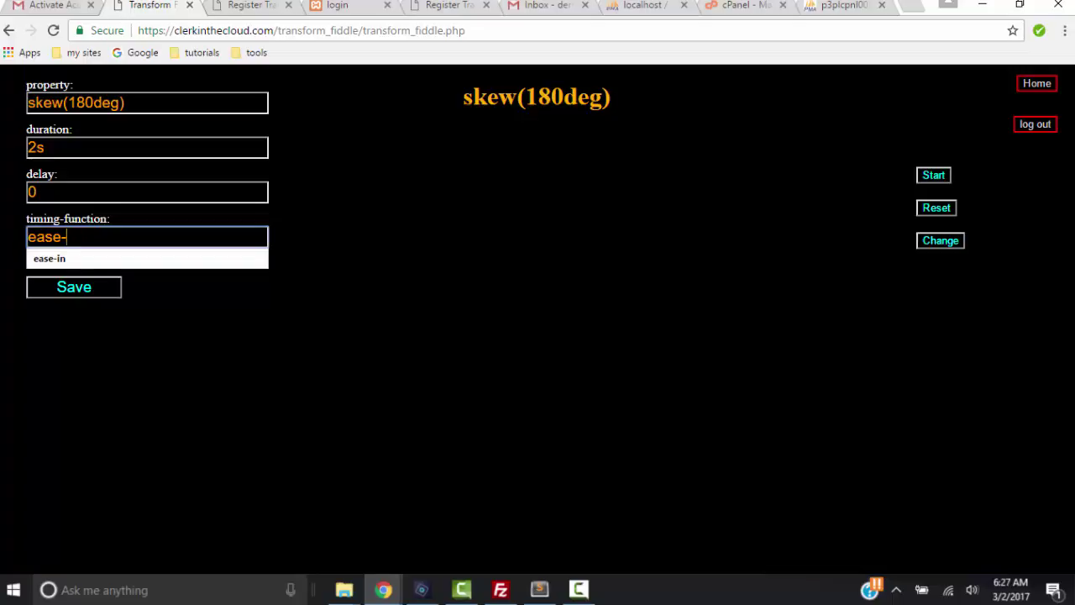
pyautogui.write('in-o')
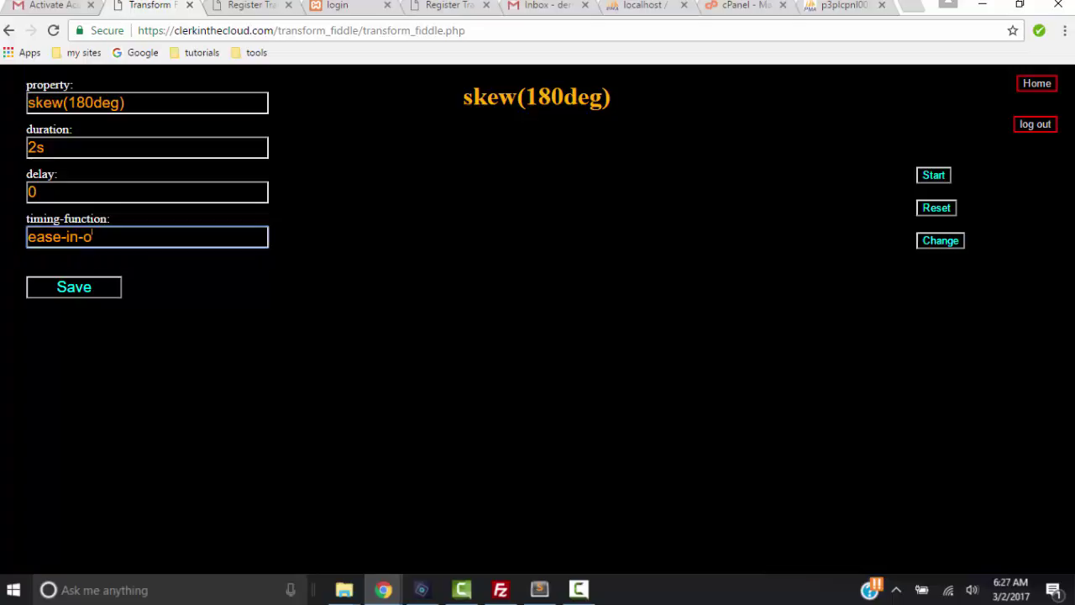
pyautogui.write('ut')
pyautogui.click(105, 290)
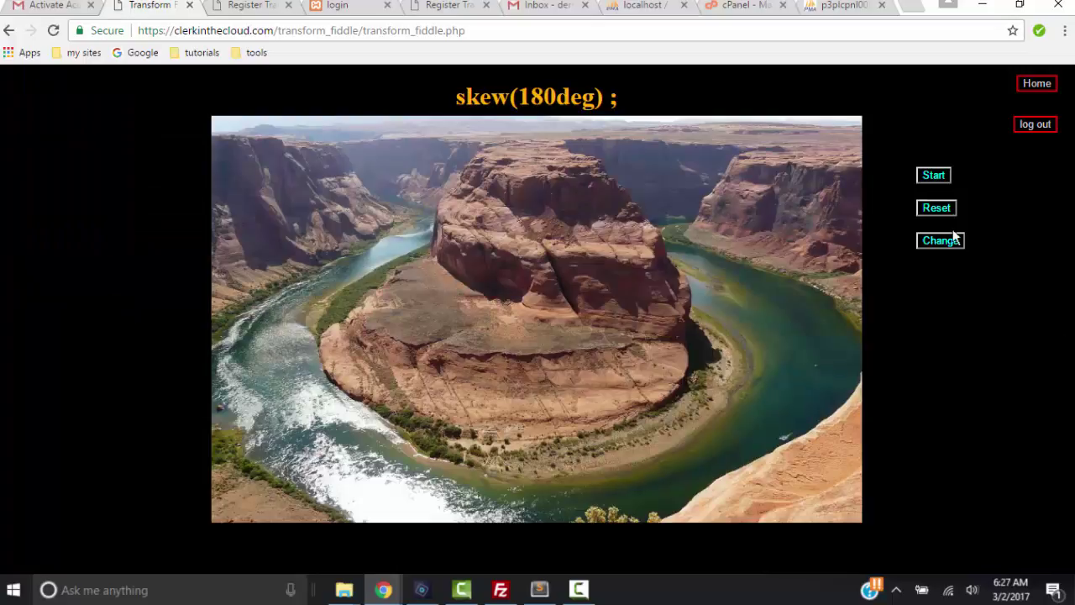
pyautogui.click(930, 175)
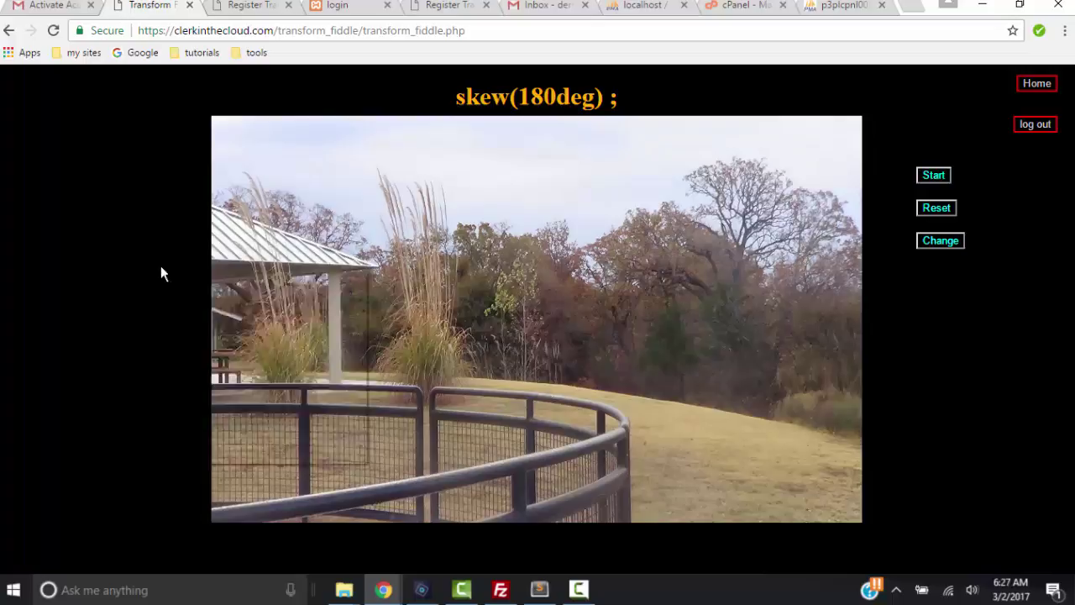
pyautogui.rightClick(161, 267)
pyautogui.click(231, 434)
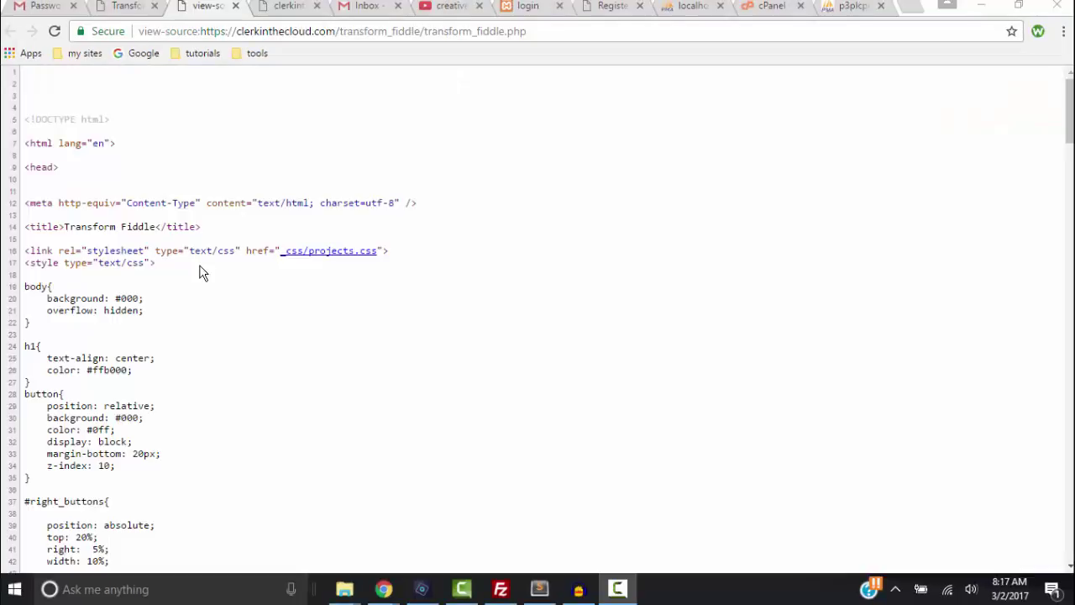
pyautogui.scroll(-6, 206, 278)
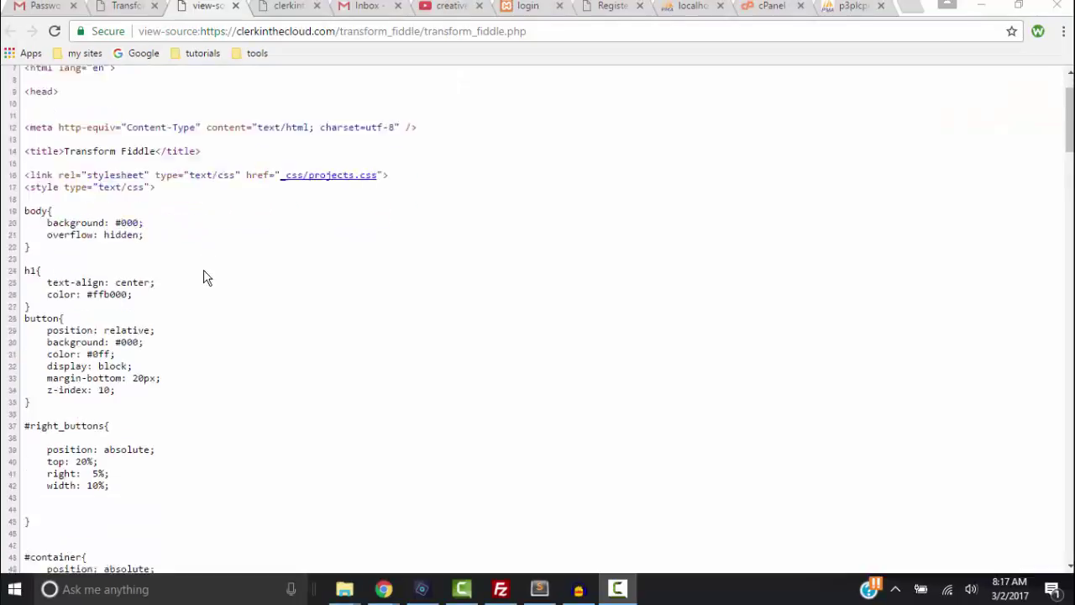
pyautogui.scroll(-2, 210, 279)
pyautogui.scroll(-5, 210, 280)
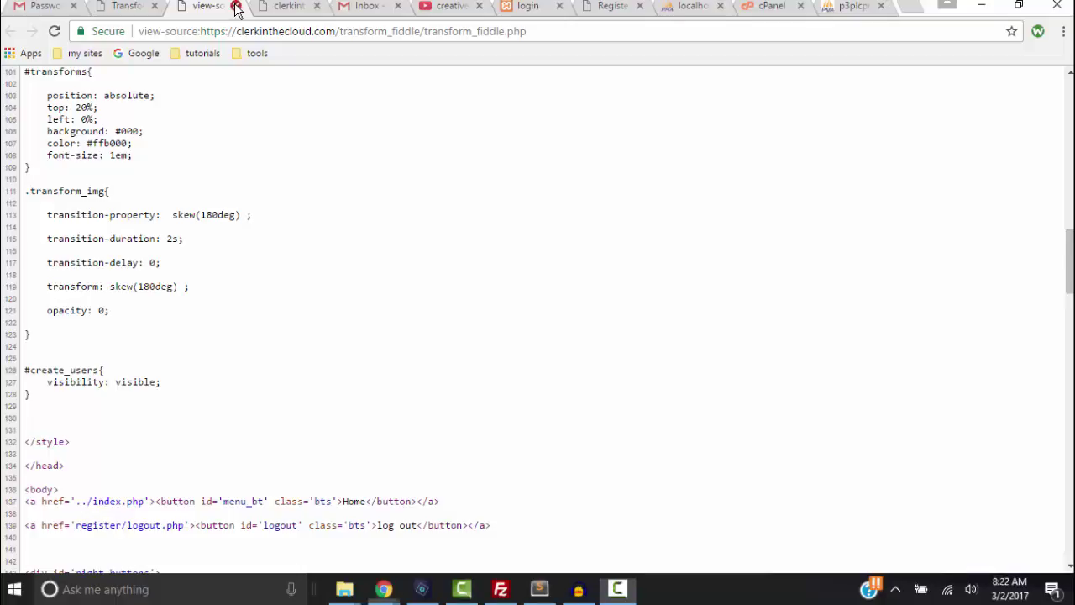
pyautogui.click(235, 6)
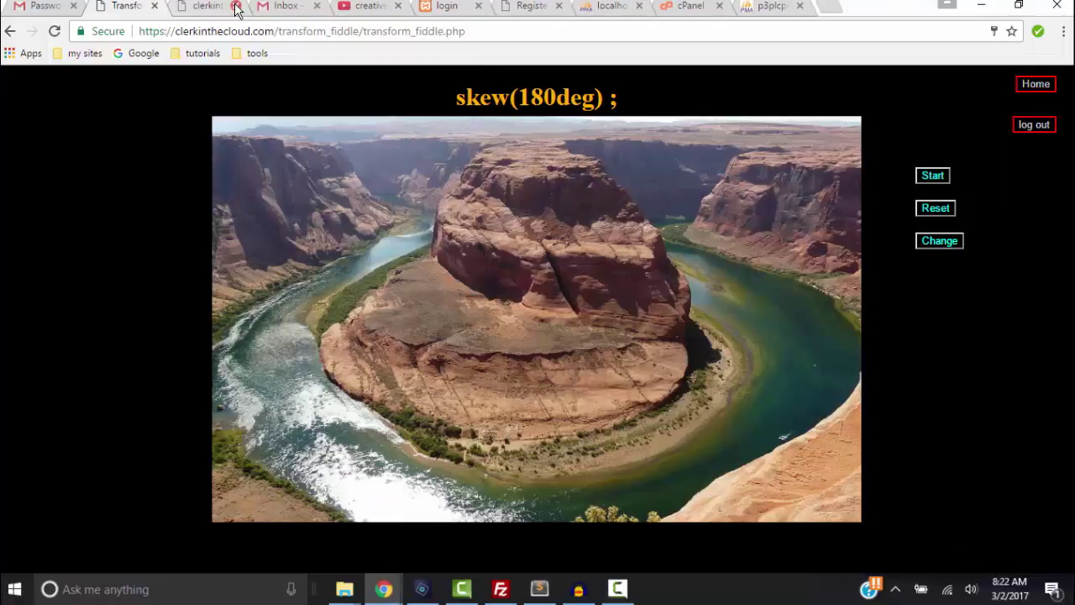
pyautogui.click(781, 7)
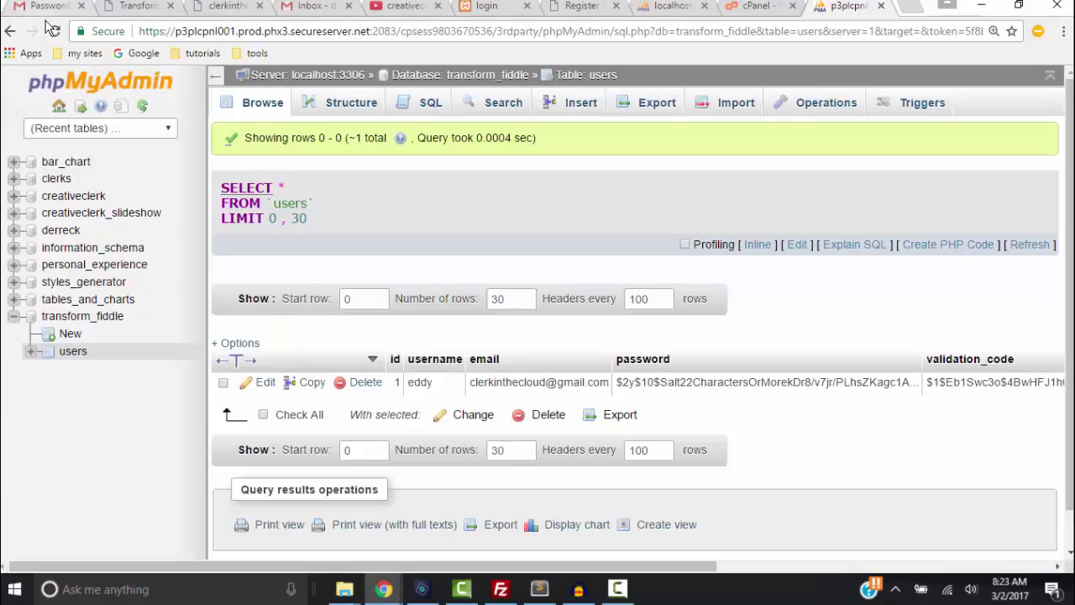
pyautogui.click(54, 34)
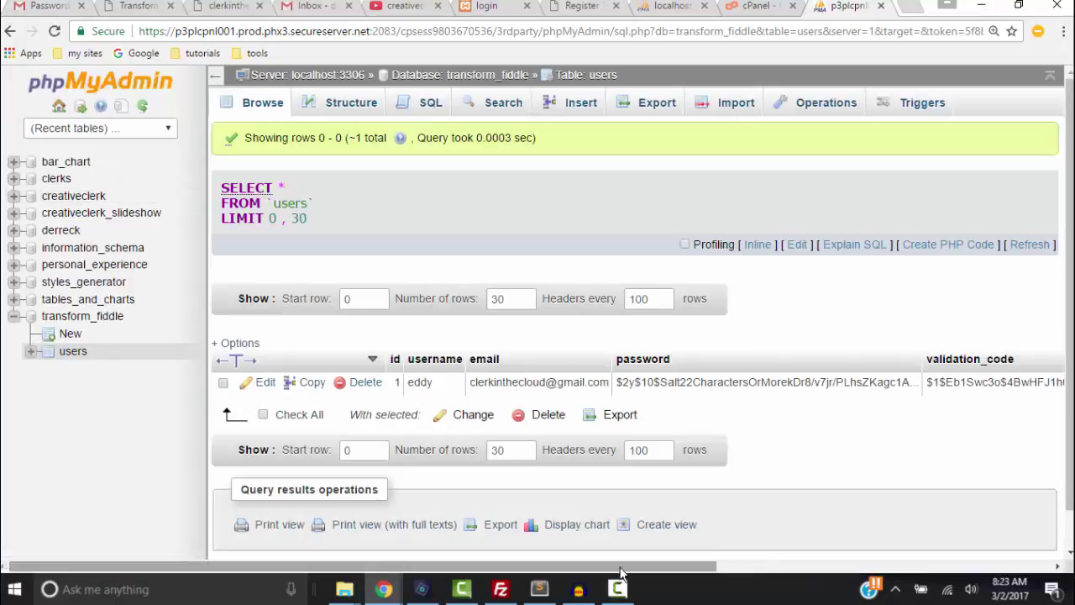
pyautogui.moveTo(619, 568); pyautogui.dragTo(924, 561)
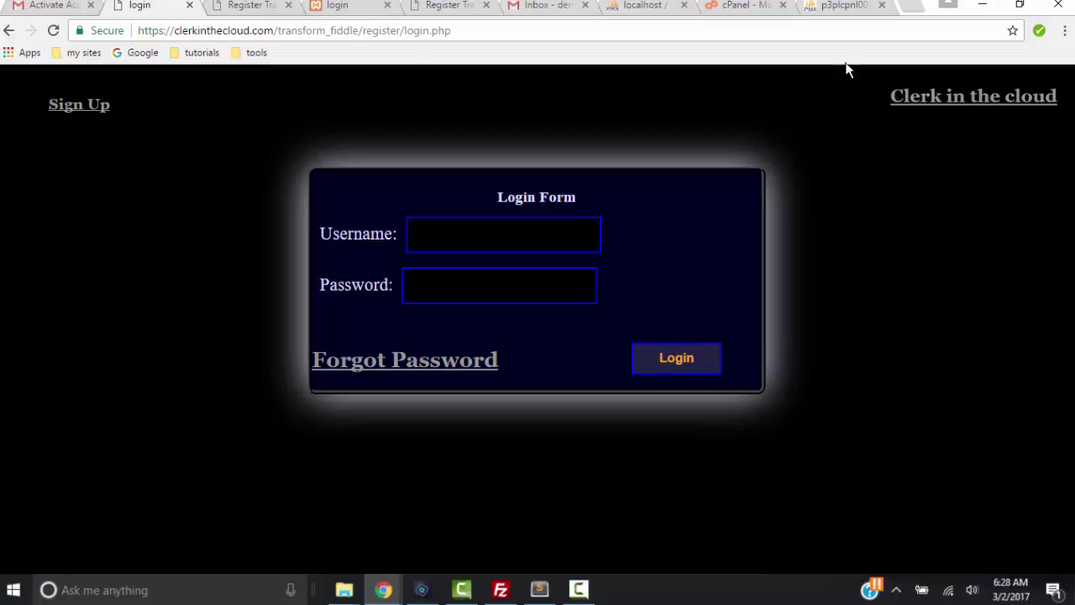
# Request a Transform Fiddle password reset for the account's email address
pyautogui.click(367, 370)
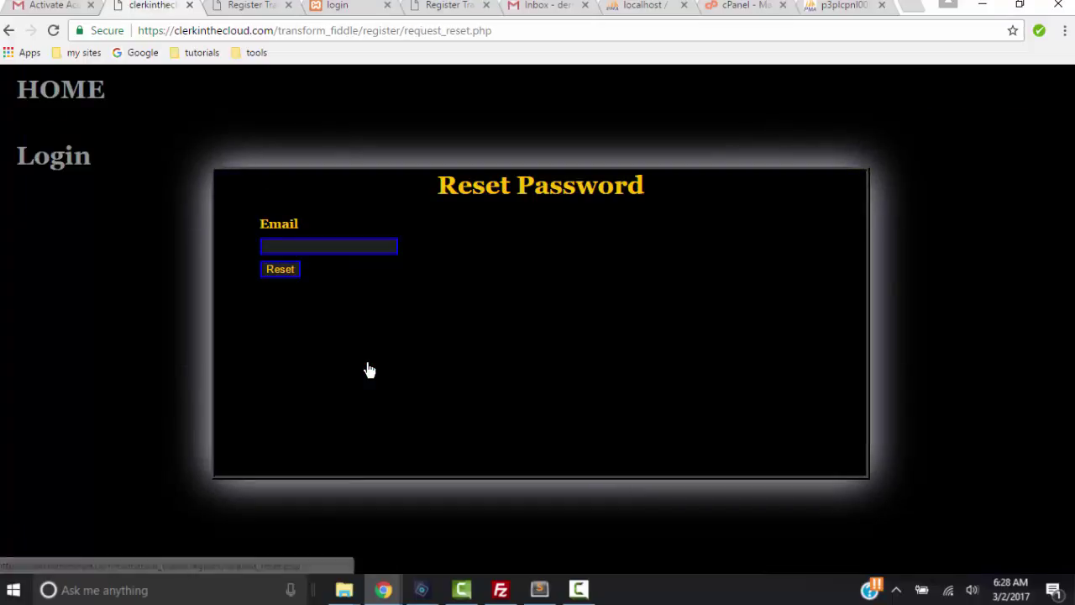
pyautogui.click(293, 246)
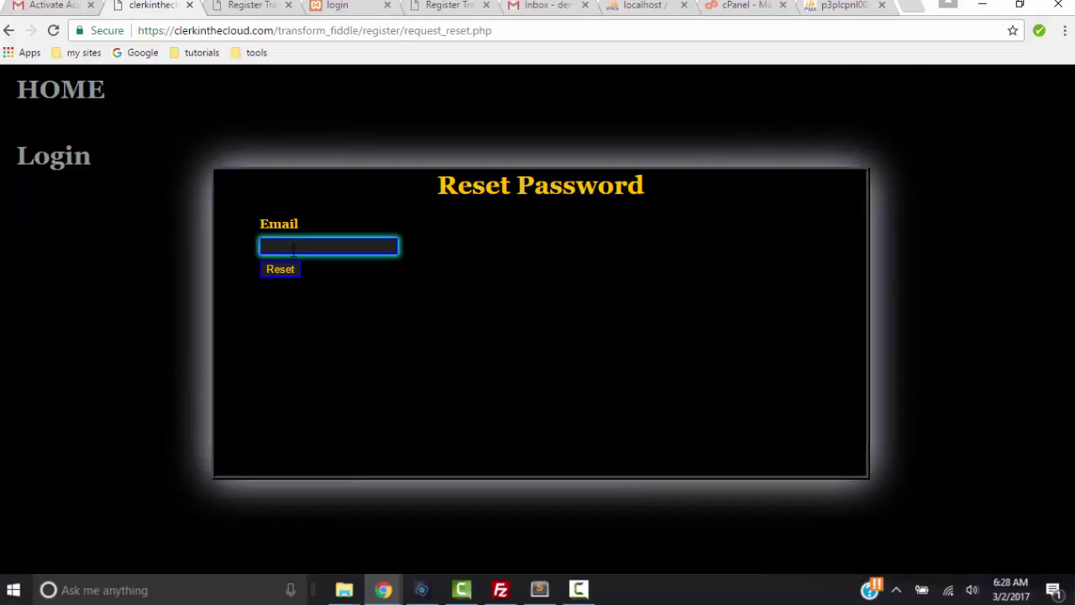
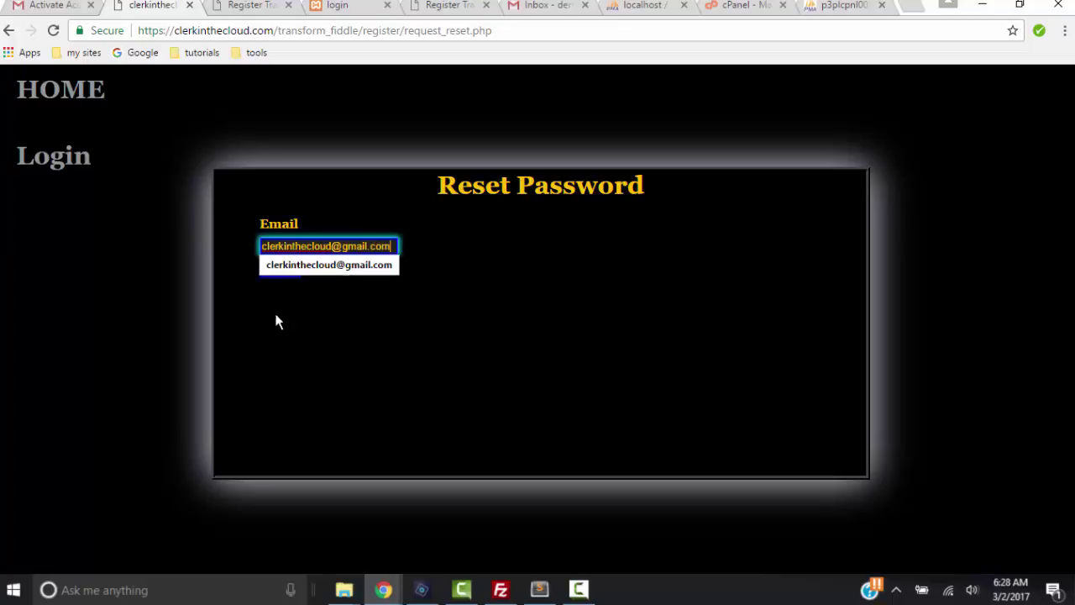
pyautogui.click(283, 301)
pyautogui.click(281, 270)
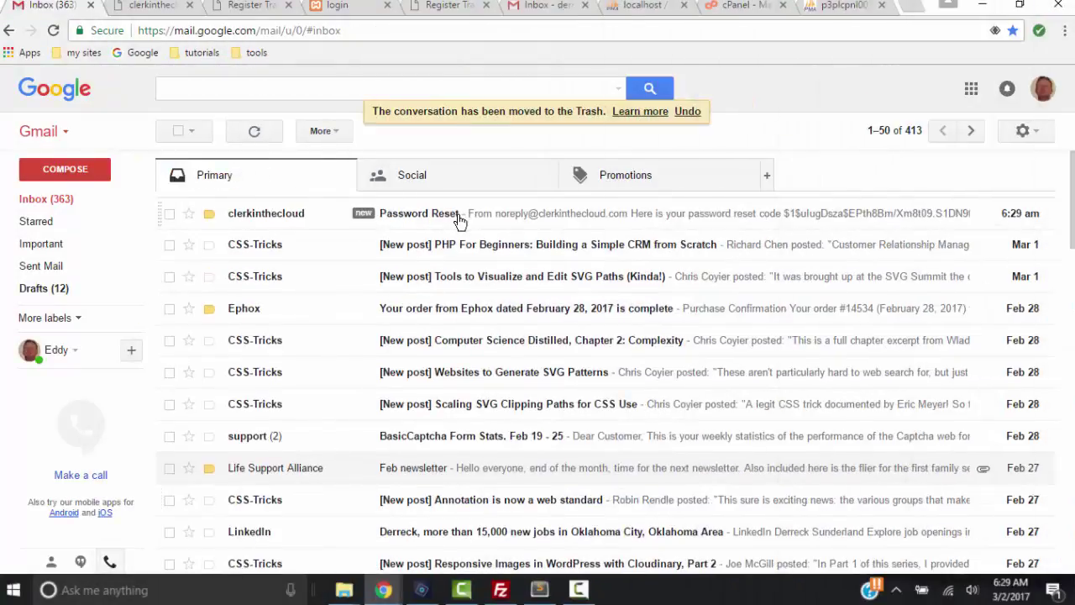
# Open the Password Reset email and select the full reset code
pyautogui.click(462, 215)
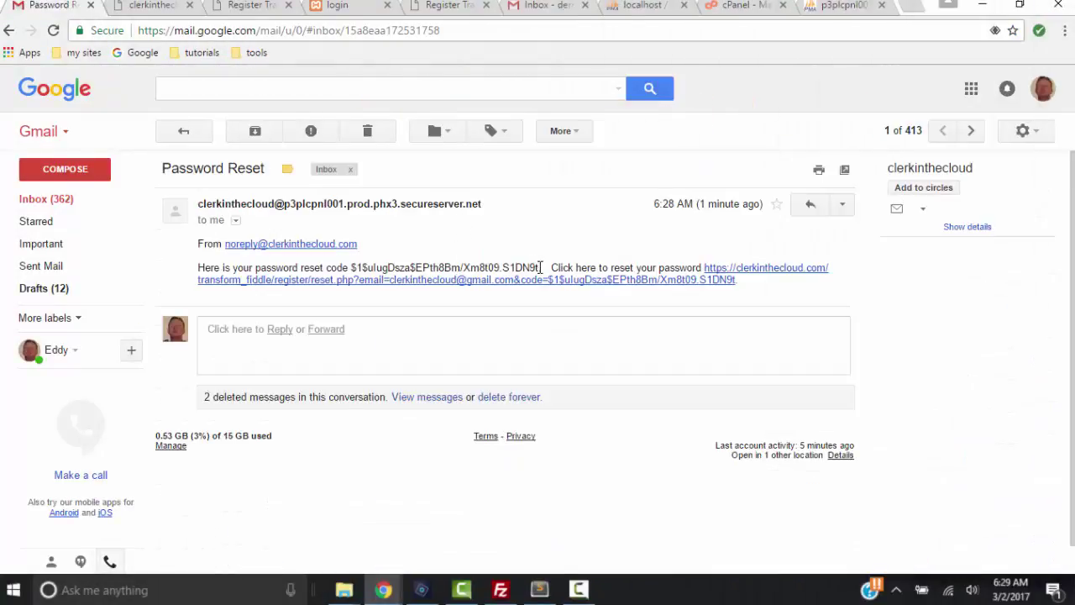
pyautogui.moveTo(539, 267); pyautogui.dragTo(348, 268)
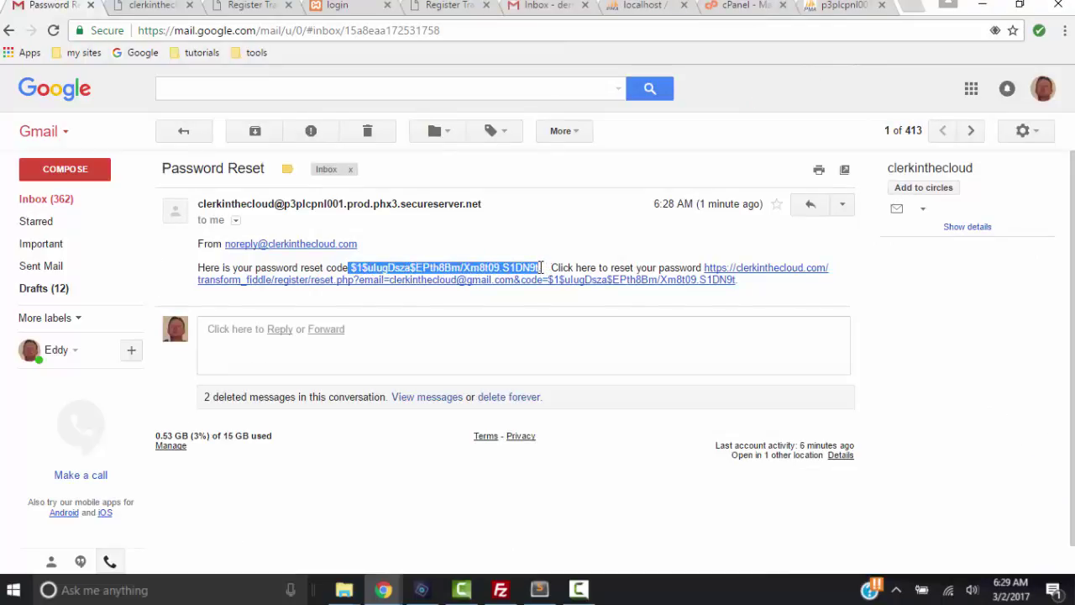
pyautogui.moveTo(541, 267); pyautogui.dragTo(351, 269)
# Paste the reset code, enter and confirm the new password, and submit the reset
pyautogui.click(523, 285)
pyautogui.click(463, 262)
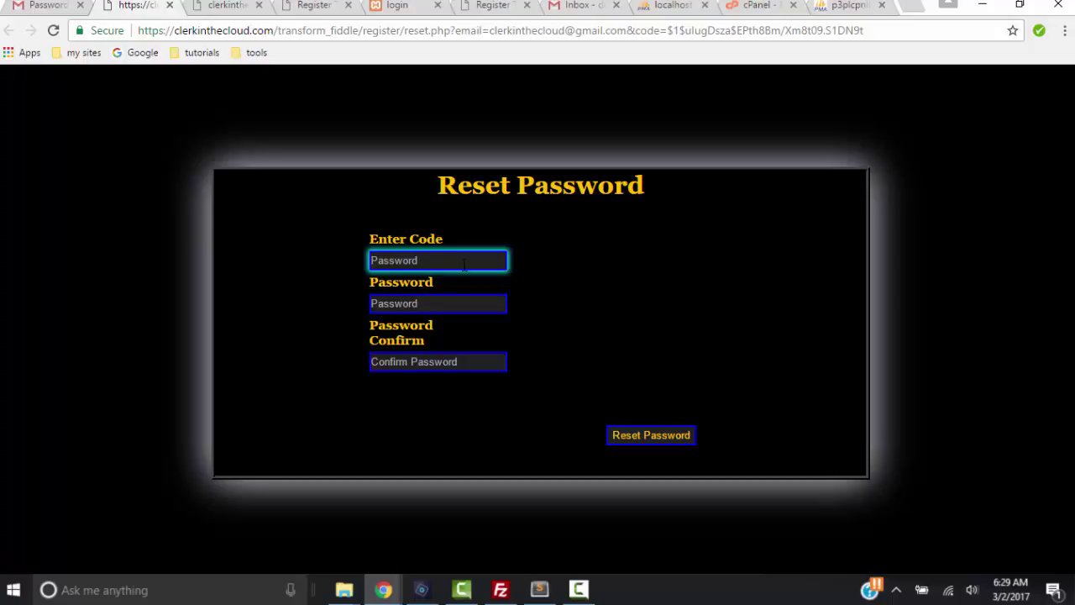
pyautogui.hotkey('ctrl', 'v')
pyautogui.click(472, 303)
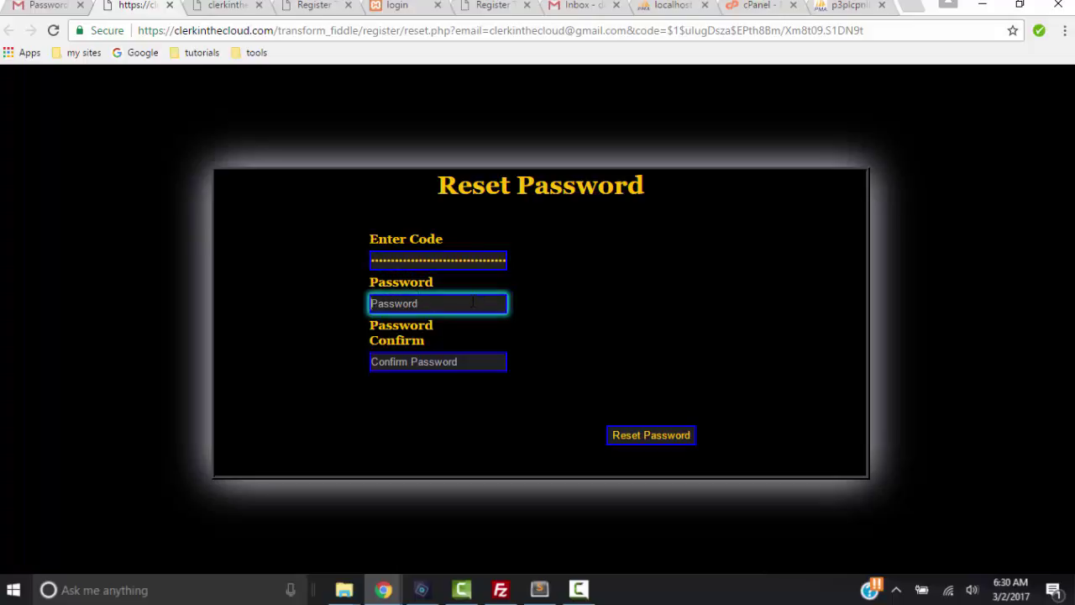
pyautogui.write('•••••••••')
pyautogui.press('Tab')
pyautogui.write('•••')
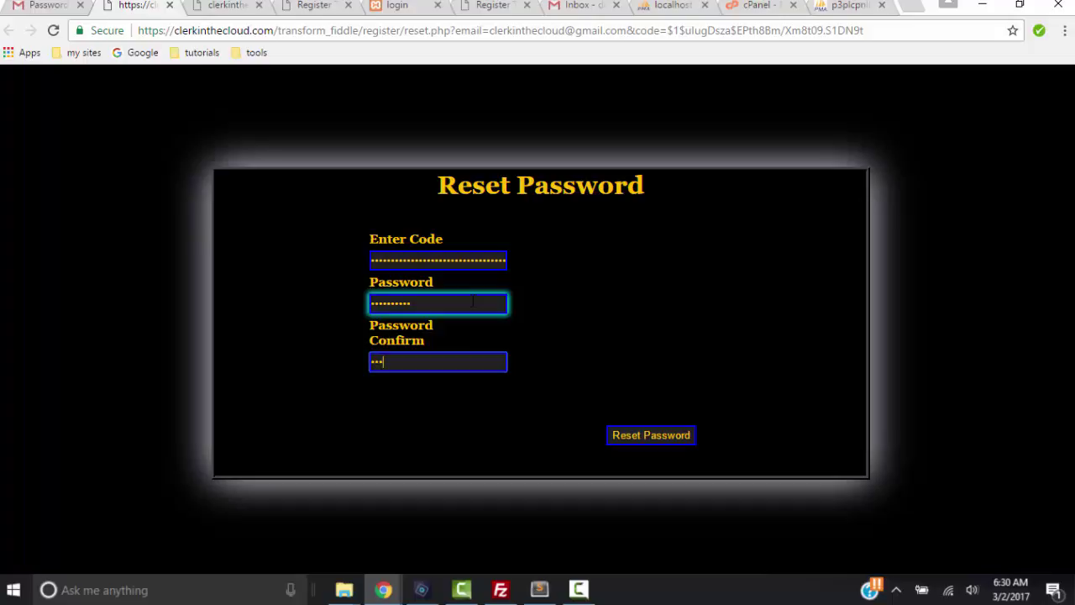
pyautogui.write('•••••••')
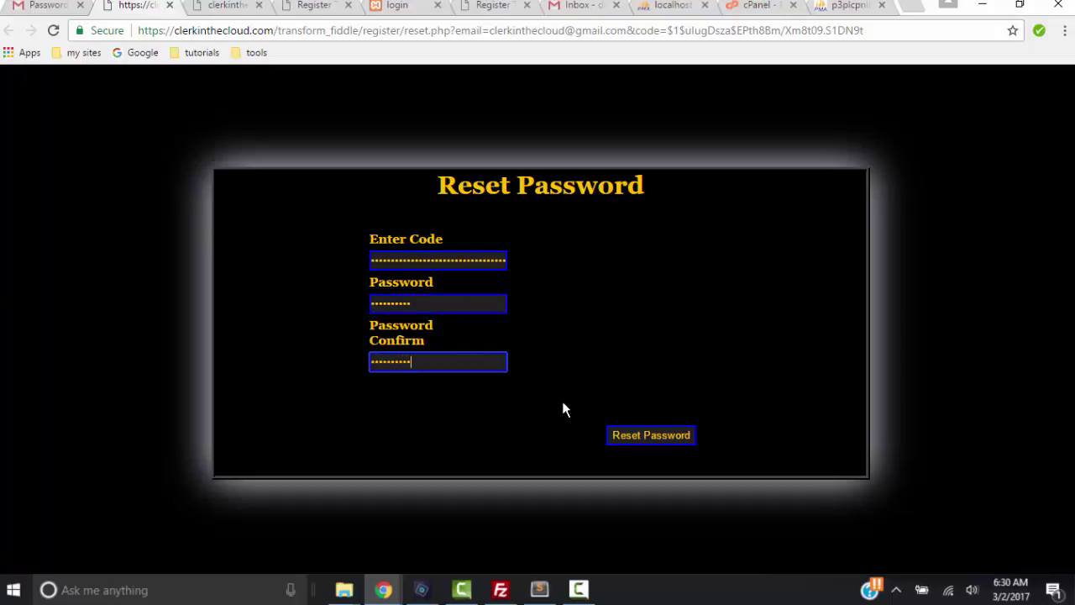
pyautogui.click(636, 438)
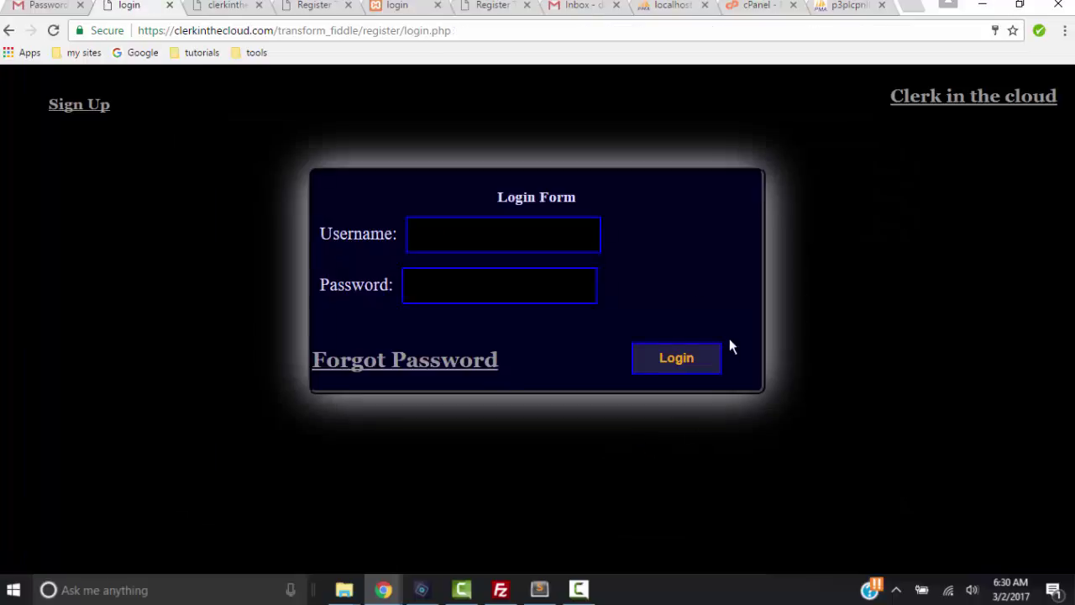
# Try logging in with the username and new password; the attempt is rejected as wrong
pyautogui.write('eddy')
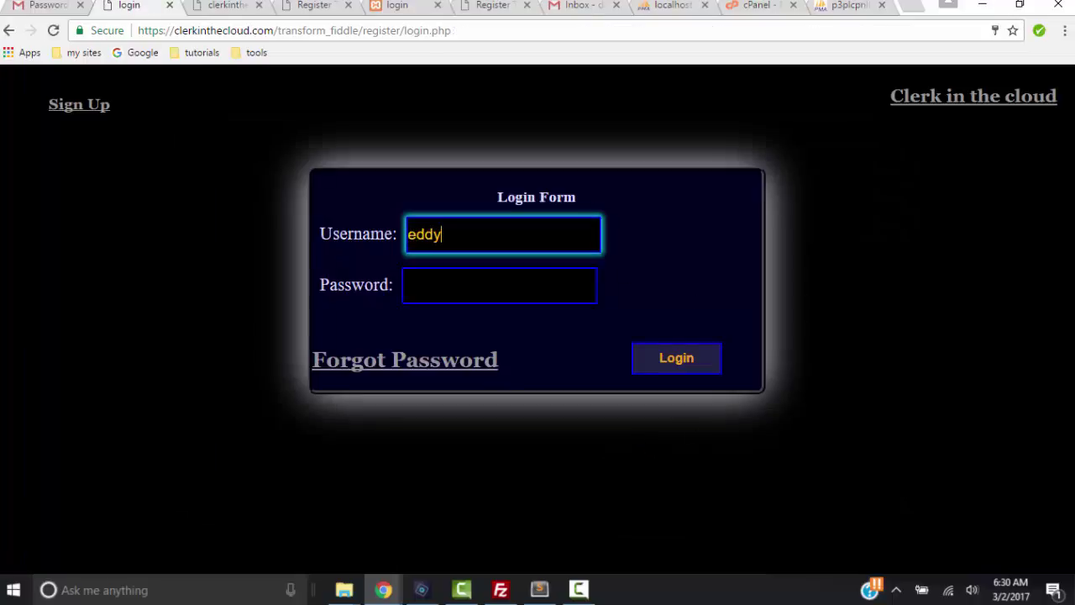
pyautogui.press('Tab')
pyautogui.write('••••••••••')
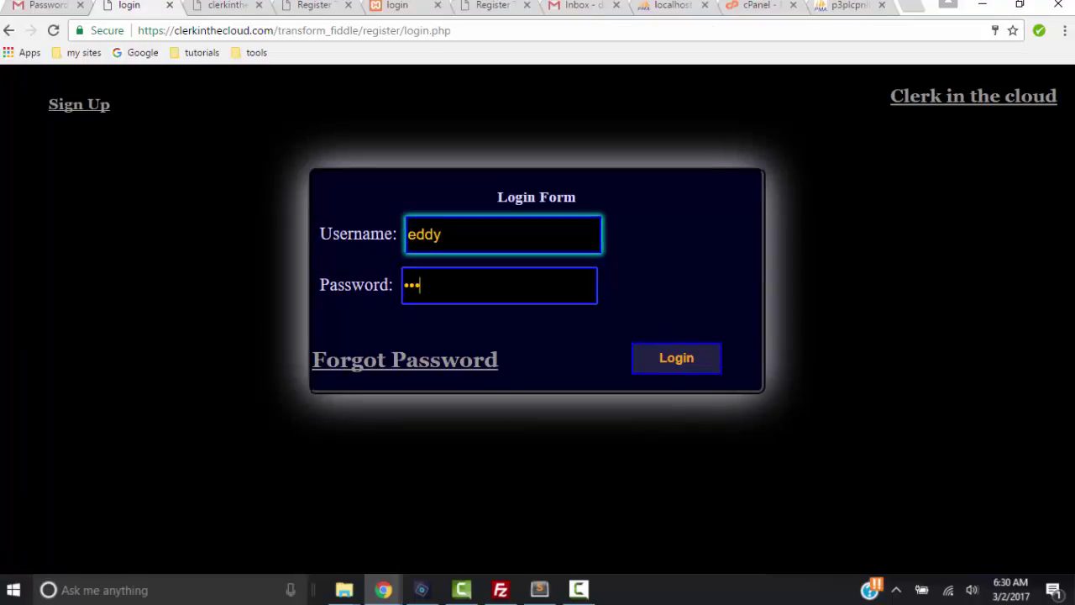
pyautogui.write('•')
pyautogui.press('Tab')
pyautogui.press('Tab')
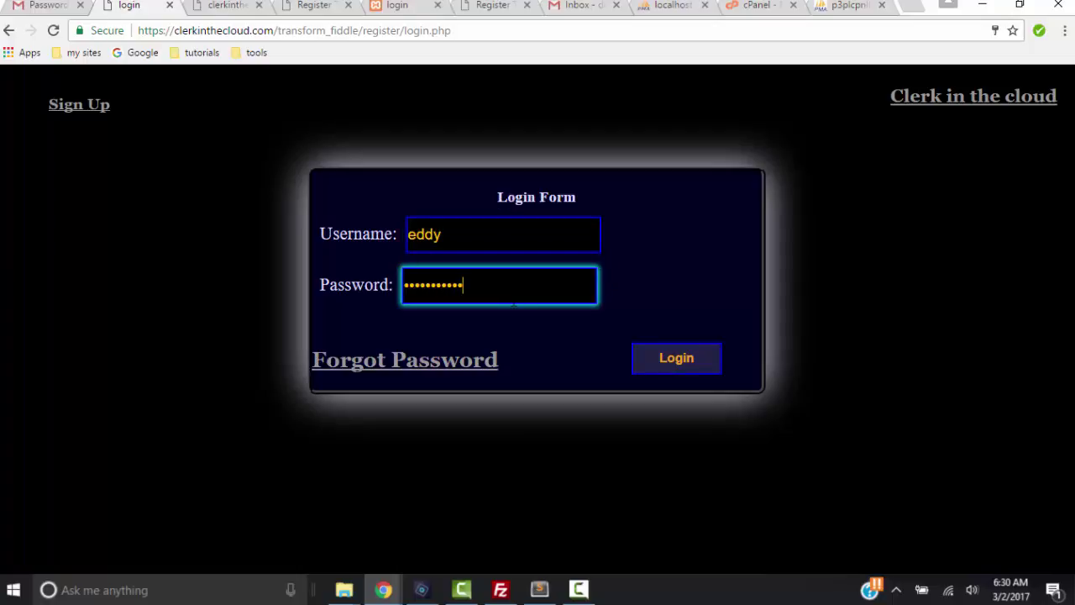
pyautogui.click(661, 356)
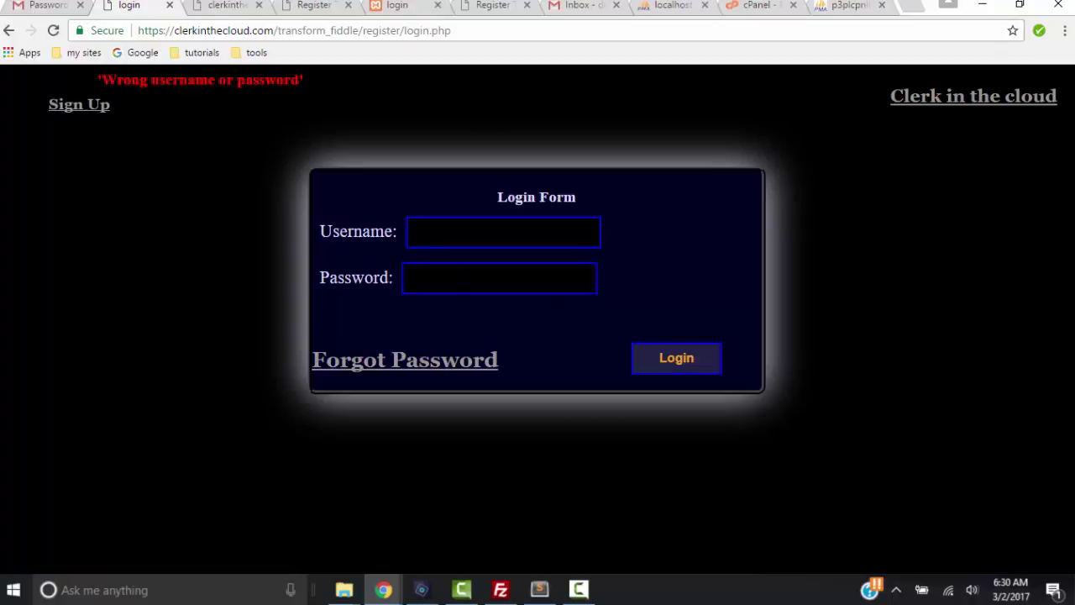
# Re-enter the username and password and log in, reopening the skew(180deg) canyon page
pyautogui.click(503, 232)
pyautogui.write('edd')
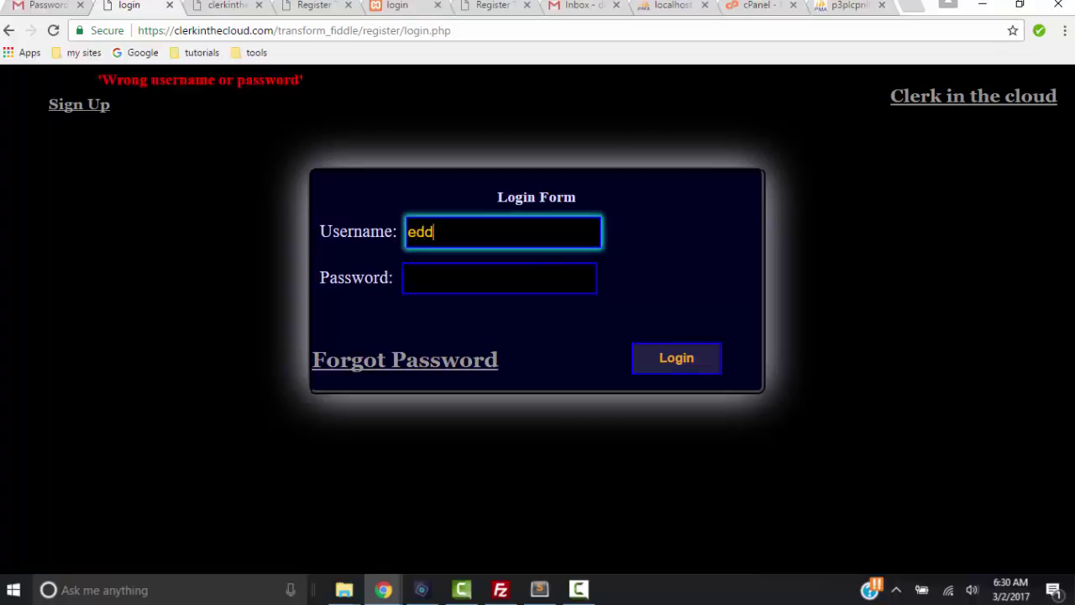
pyautogui.write('y')
pyautogui.press('Tab')
pyautogui.write('•••')
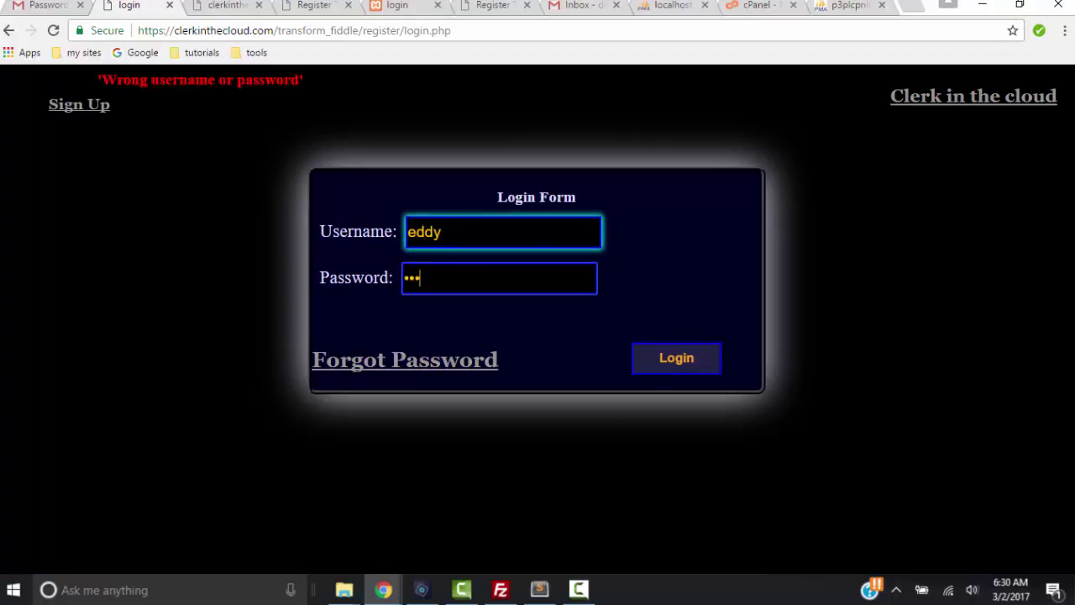
pyautogui.write('•••••••')
pyautogui.click(707, 360)
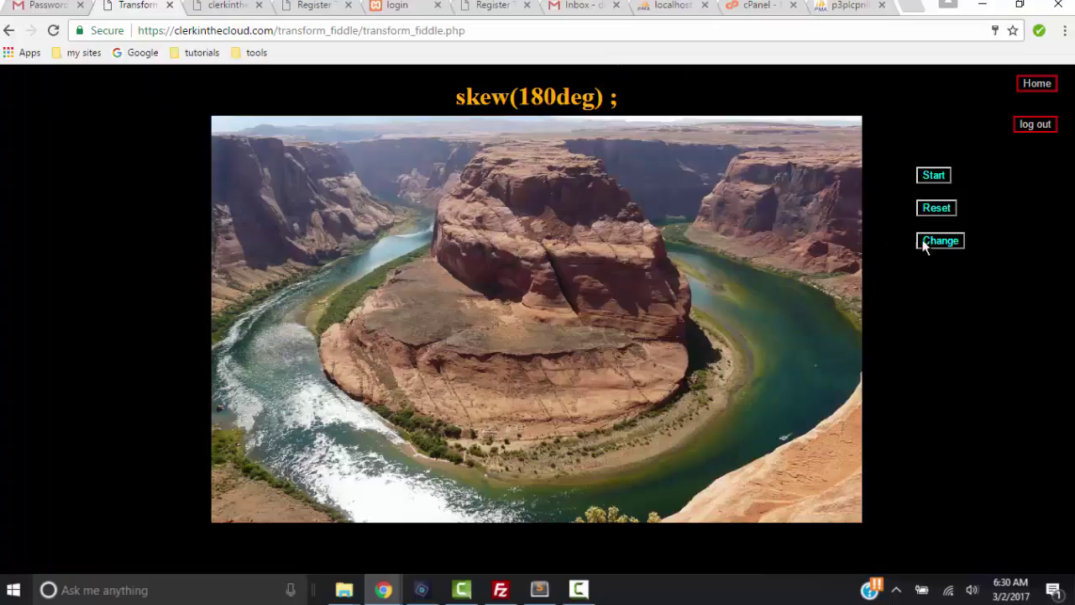
# Change the transition property from skew(180deg) to skew(90deg), set a 4s duration, and save
pyautogui.click(947, 241)
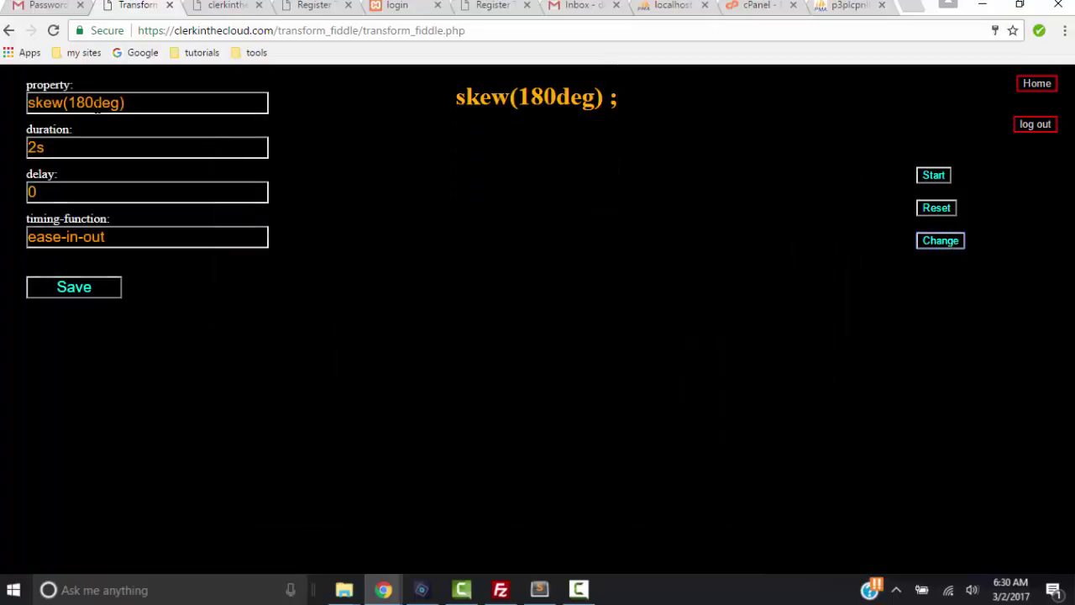
pyautogui.moveTo(94, 102); pyautogui.dragTo(69, 102)
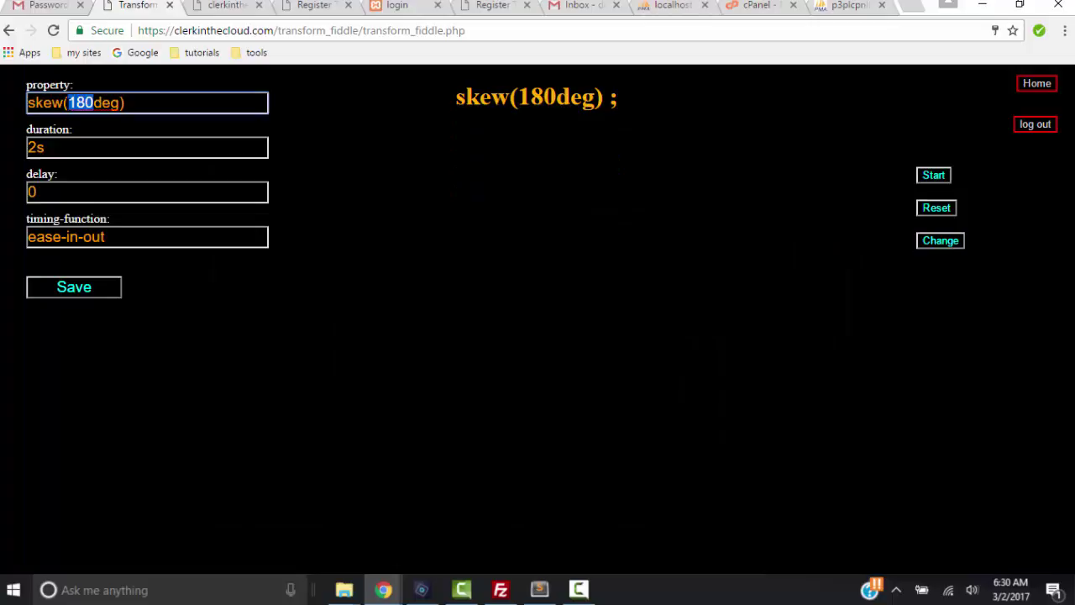
pyautogui.write('90')
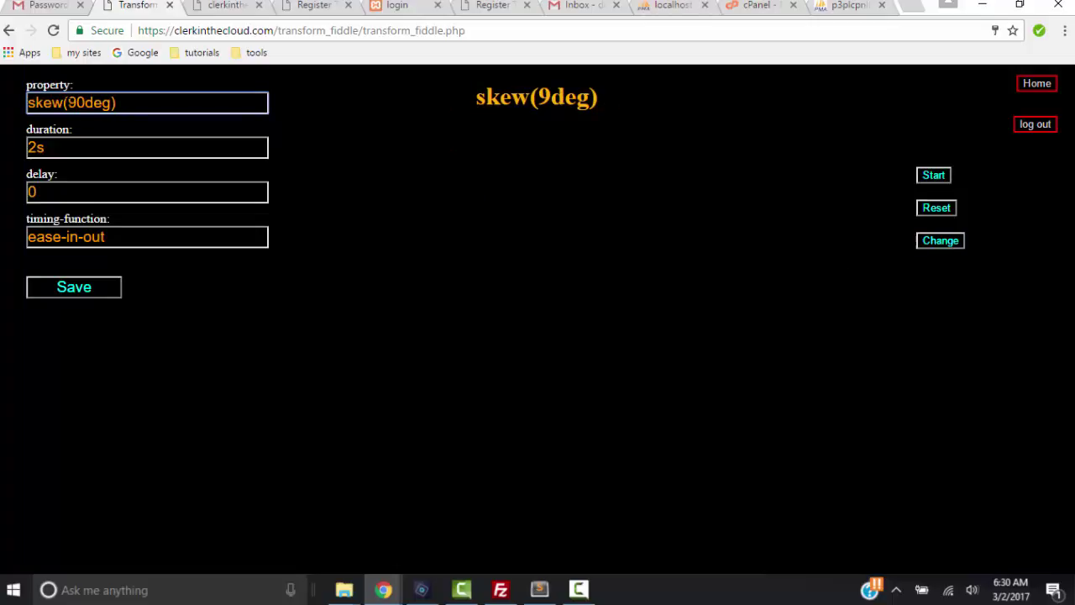
pyautogui.press('Tab')
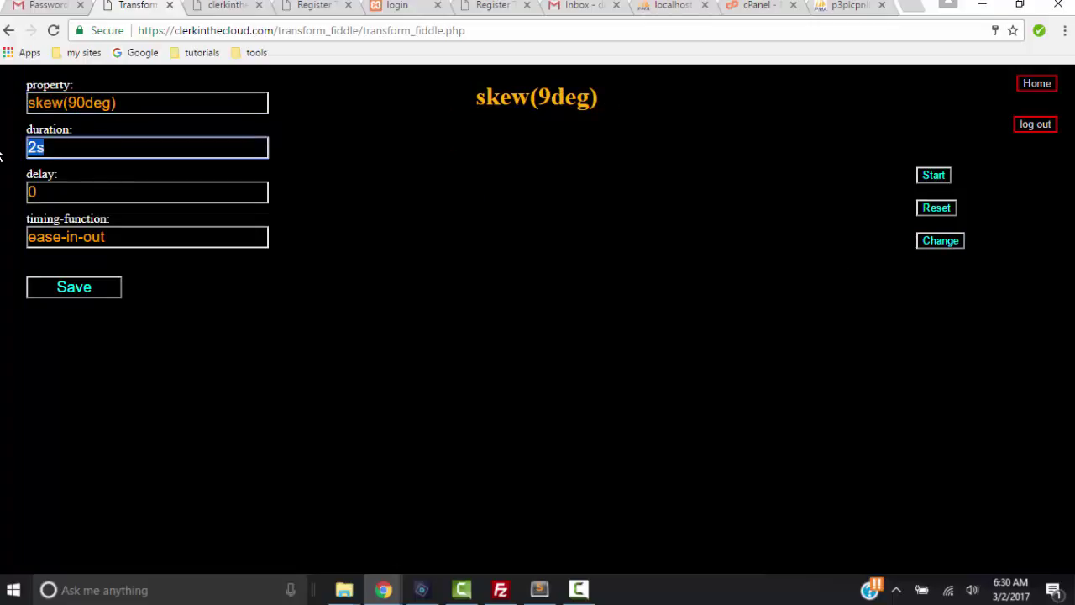
pyautogui.write('4')
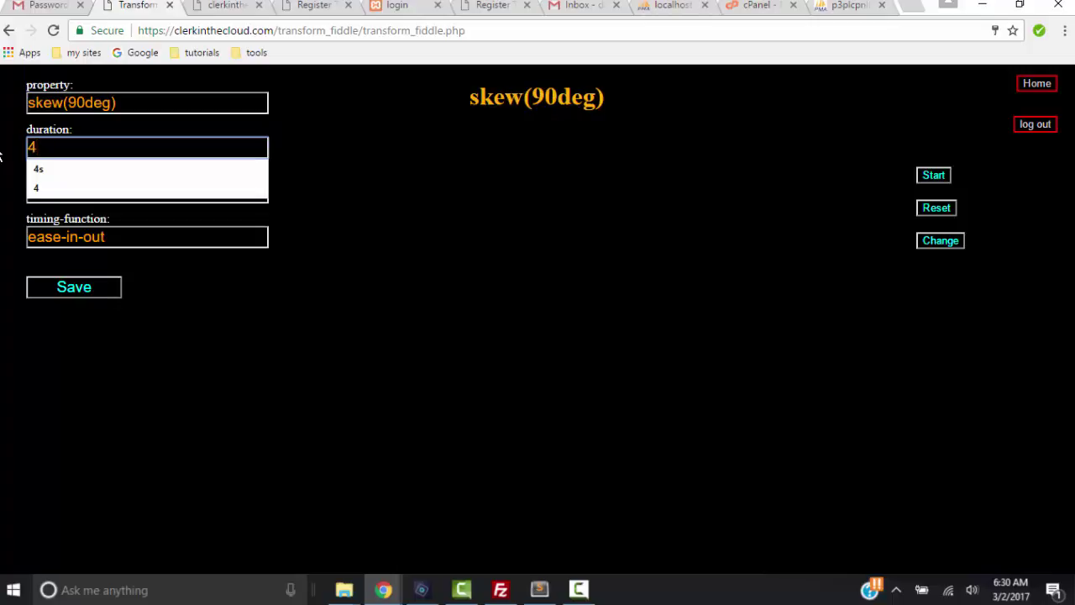
pyautogui.click(55, 172)
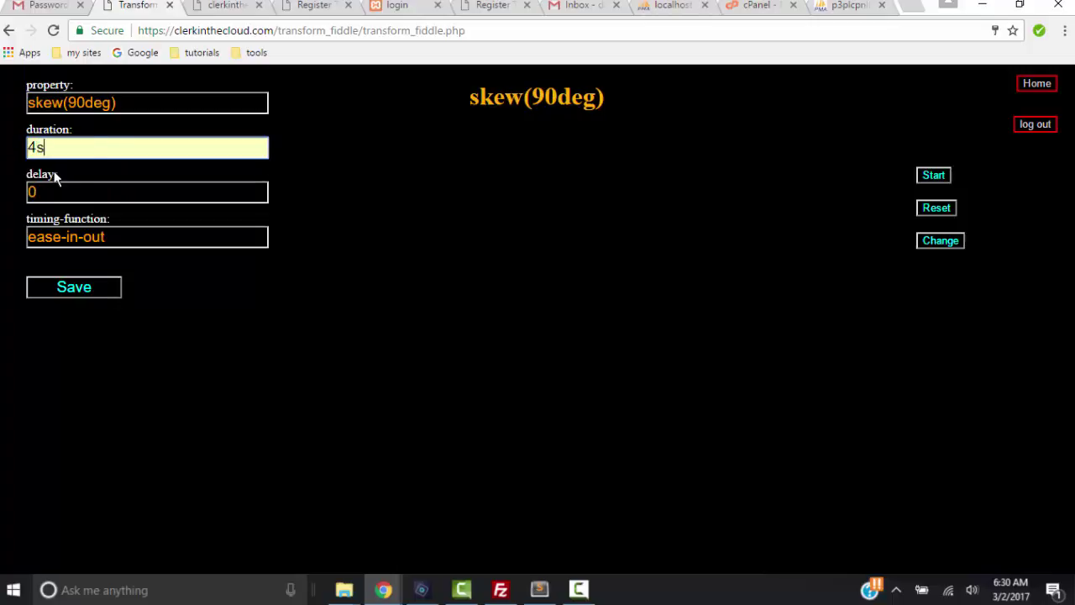
pyautogui.click(103, 286)
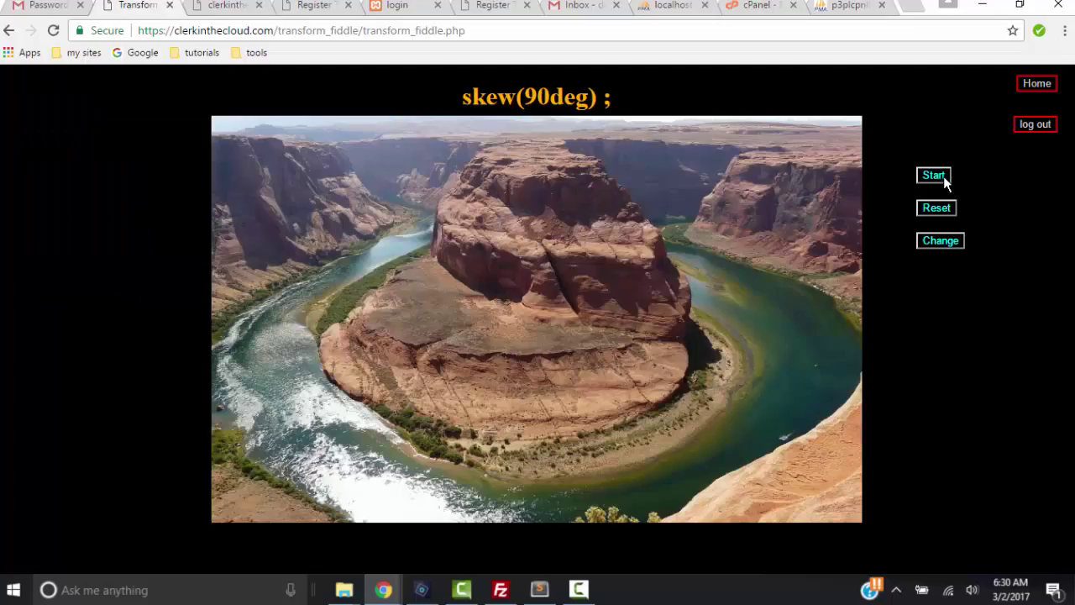
# Play the skew(90deg) 4s transition through the photos, then reset back to the canyon image
pyautogui.click(934, 175)
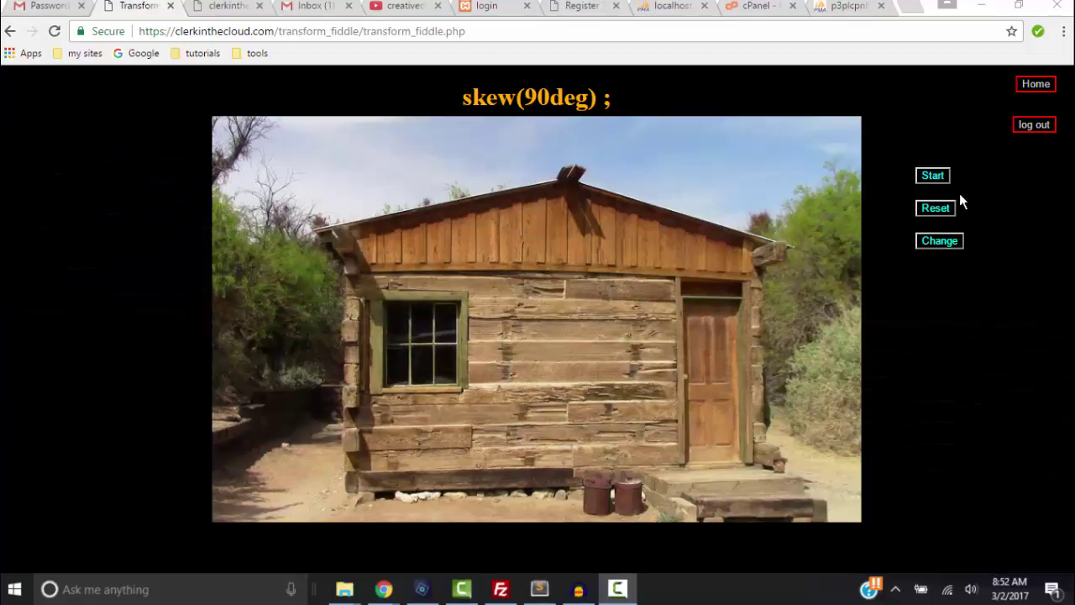
pyautogui.click(935, 210)
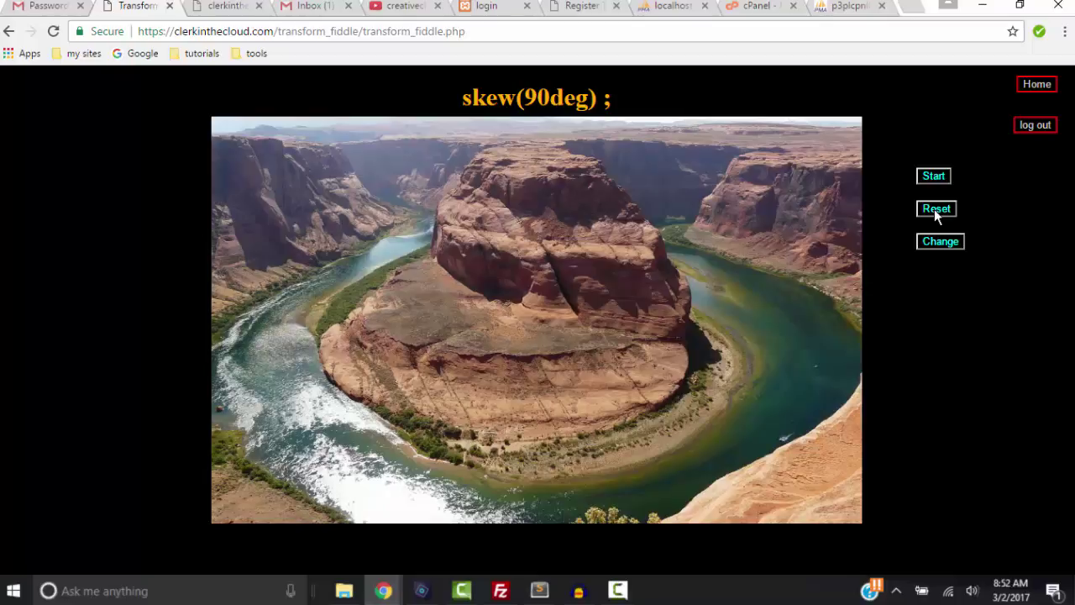
# Log out and back in with the username and password, confirming skew(90deg) persists
pyautogui.click(1034, 126)
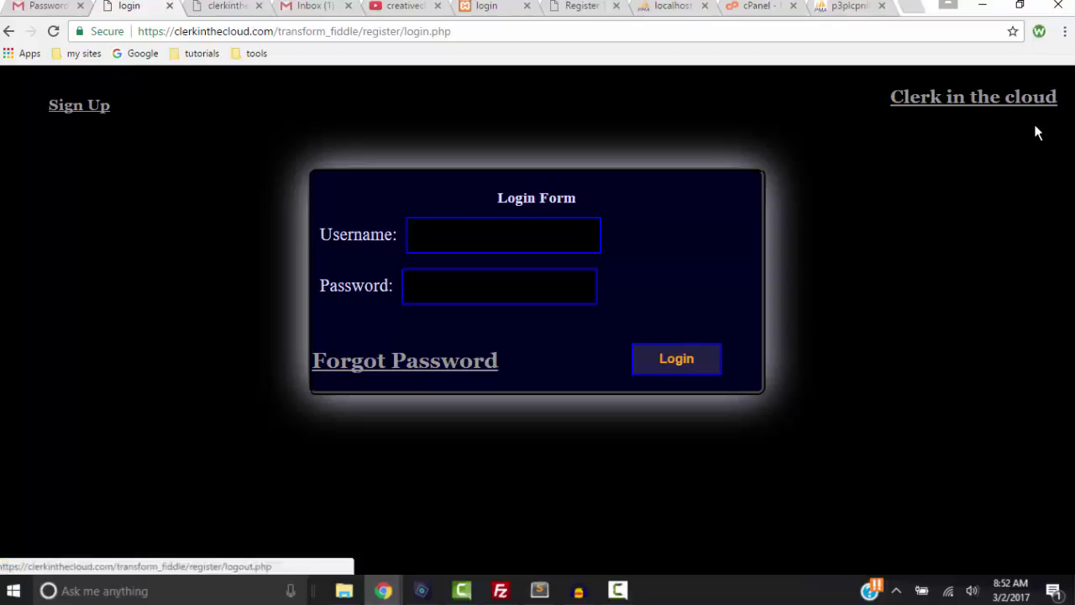
pyautogui.click(590, 222)
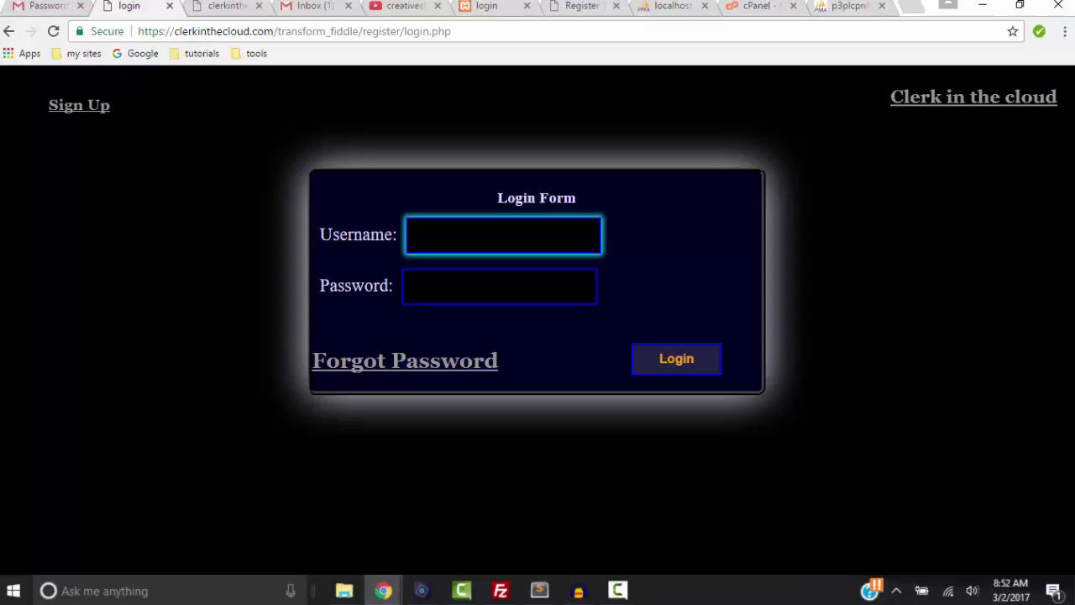
pyautogui.write('eddy')
pyautogui.press('Tab')
pyautogui.write('*********')
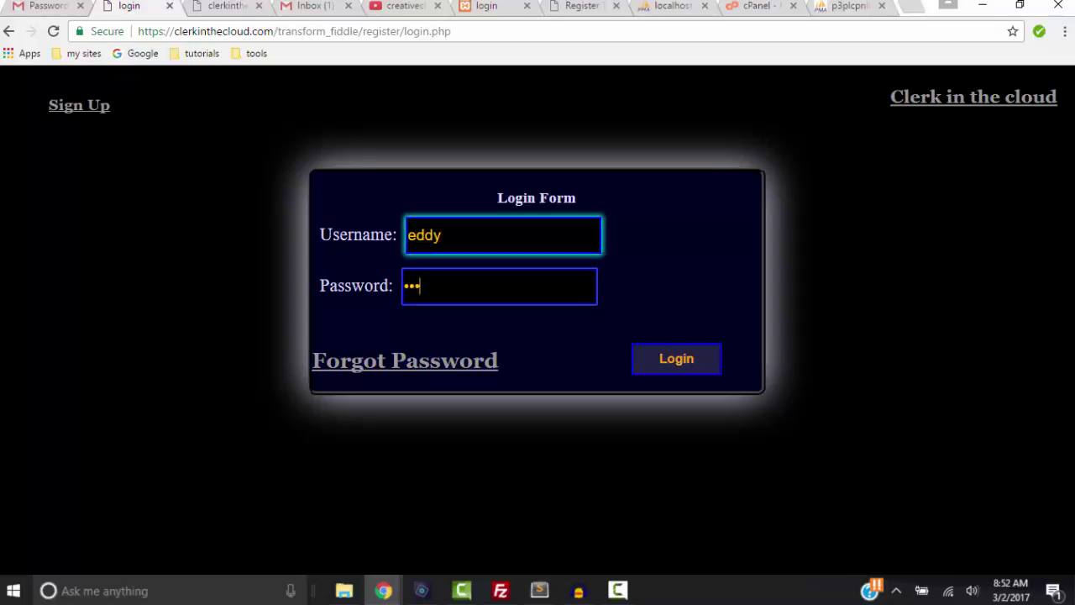
pyautogui.press('Return')
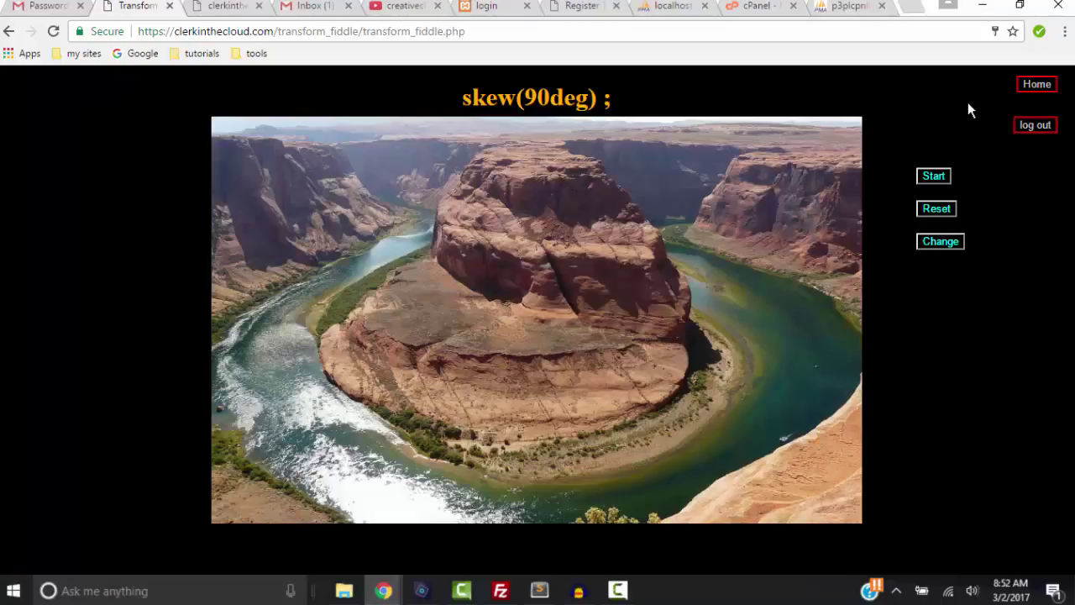
# Go to the Clerk In The Cloud home page, then the Transform Fiddle login and Sign Up pages
pyautogui.click(1041, 88)
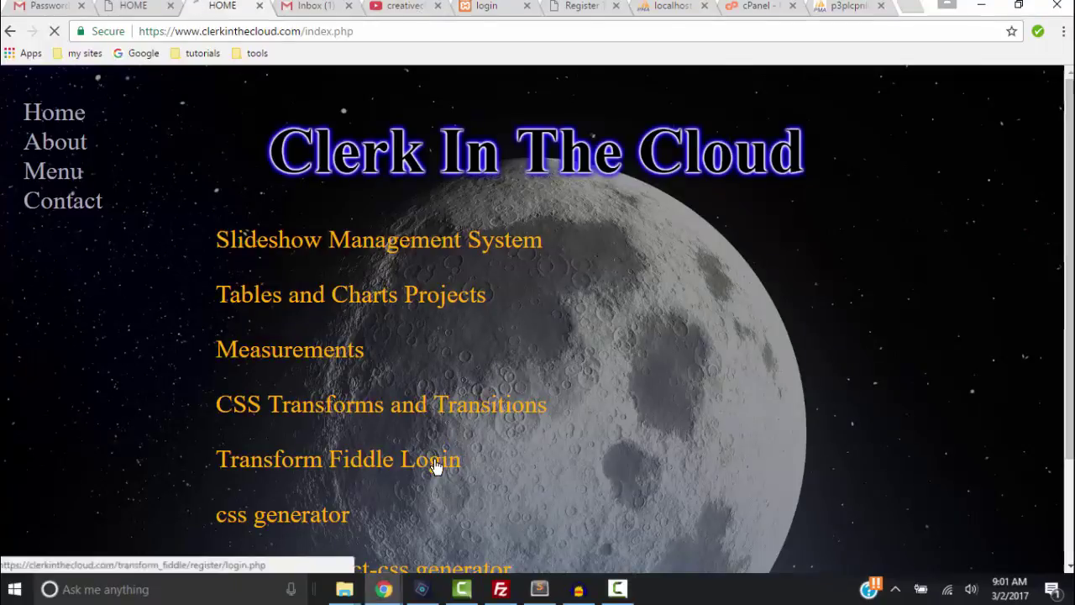
pyautogui.click(436, 460)
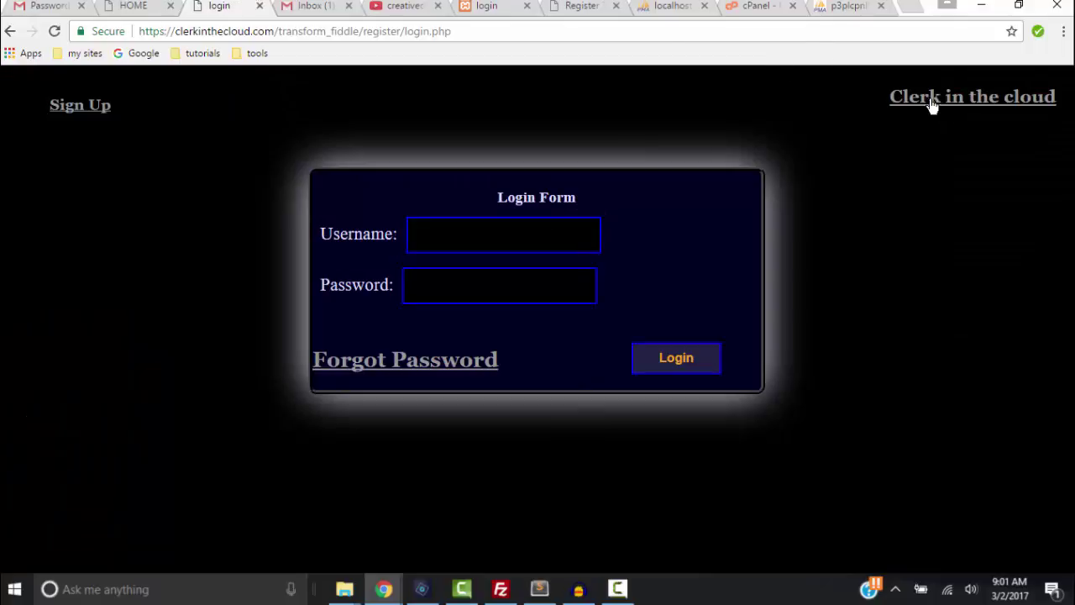
pyautogui.click(75, 109)
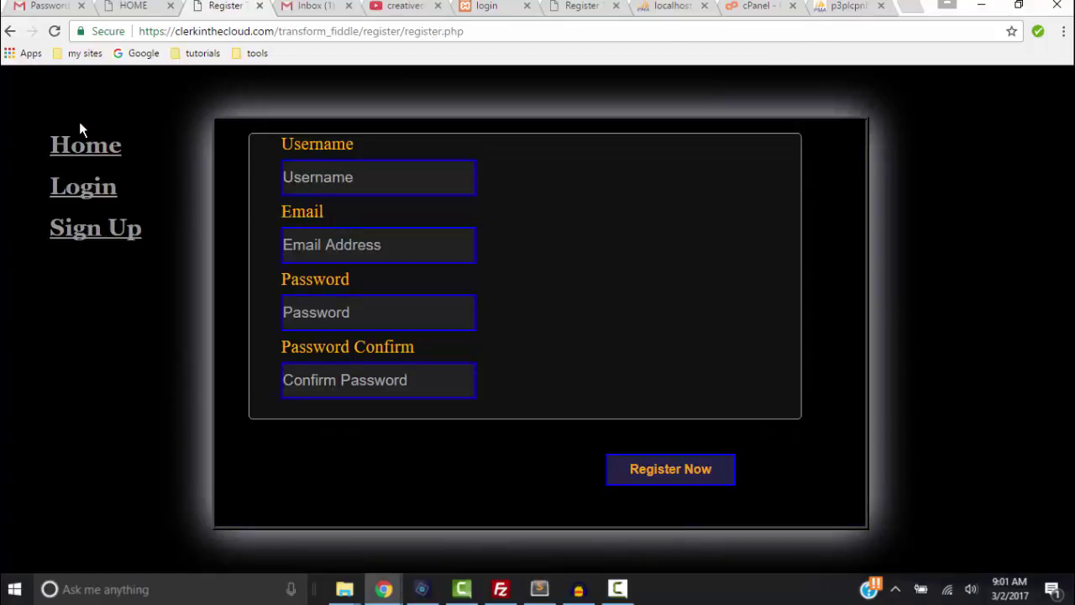
pyautogui.click(92, 154)
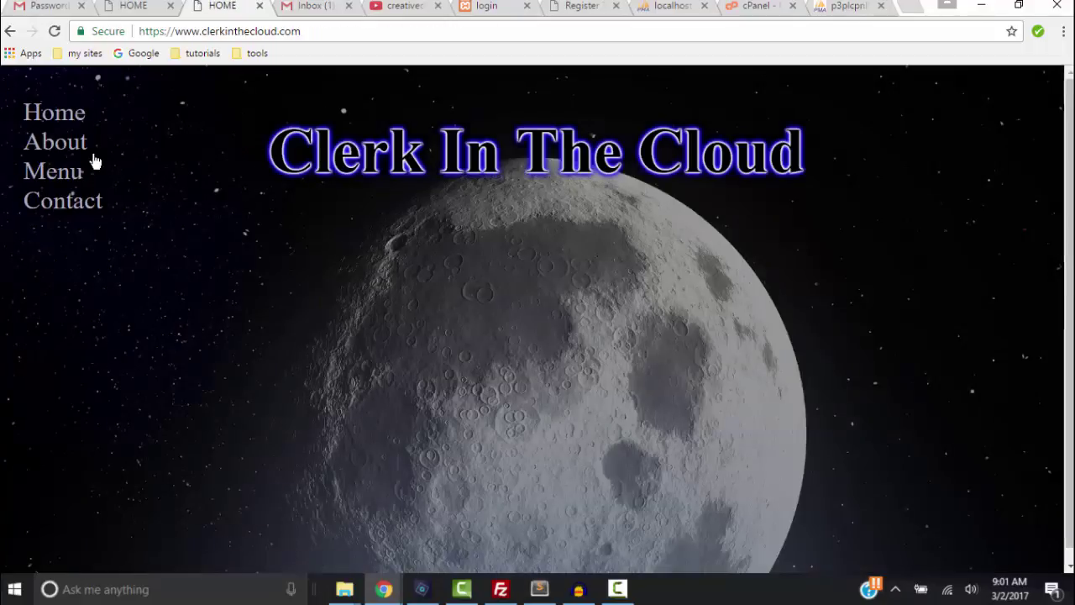